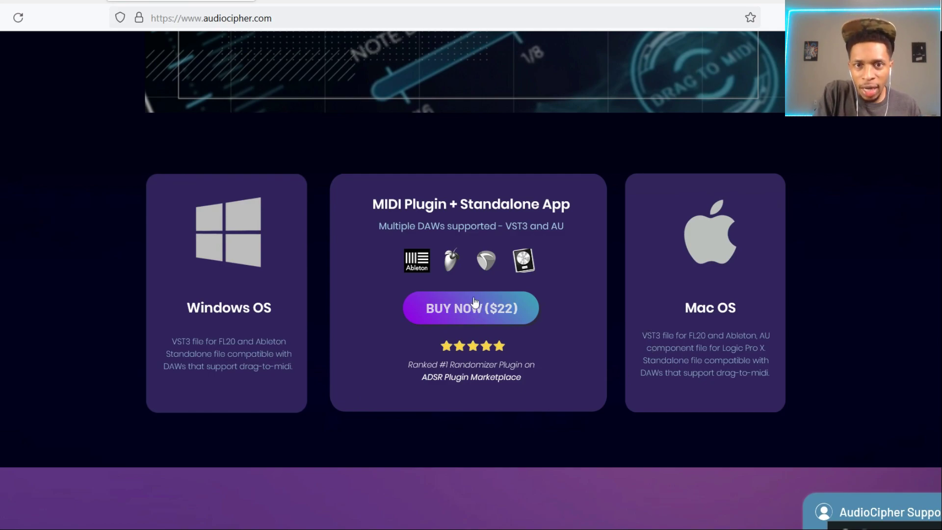
- Scroll the AudioCipher site down past the pricing cards to the 'Unlock your full potential' feature section
{"action": "scroll", "coordinate": [84, 309], "scroll_direction": "up", "scroll_amount": 6}
{"action": "scroll", "coordinate": [84, 308], "scroll_direction": "up", "scroll_amount": 2}
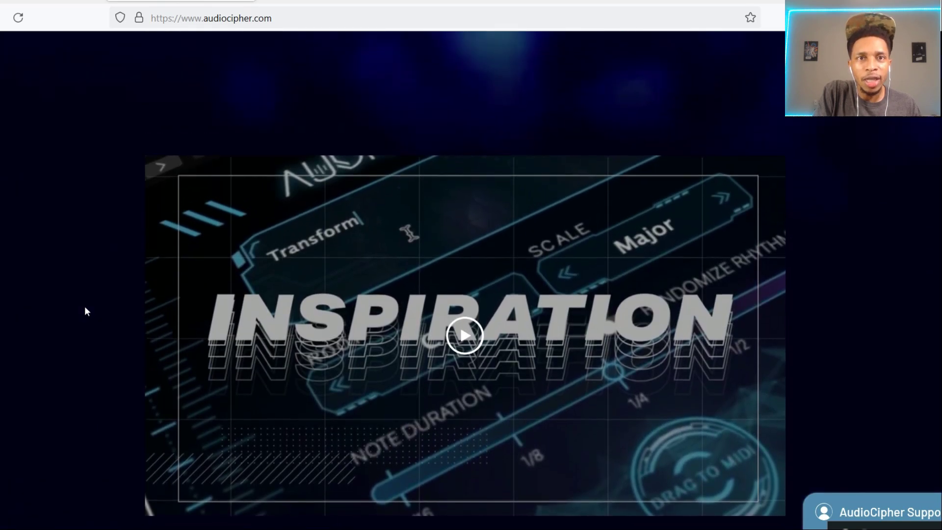
{"action": "scroll", "coordinate": [84, 311], "scroll_direction": "down", "scroll_amount": 6}
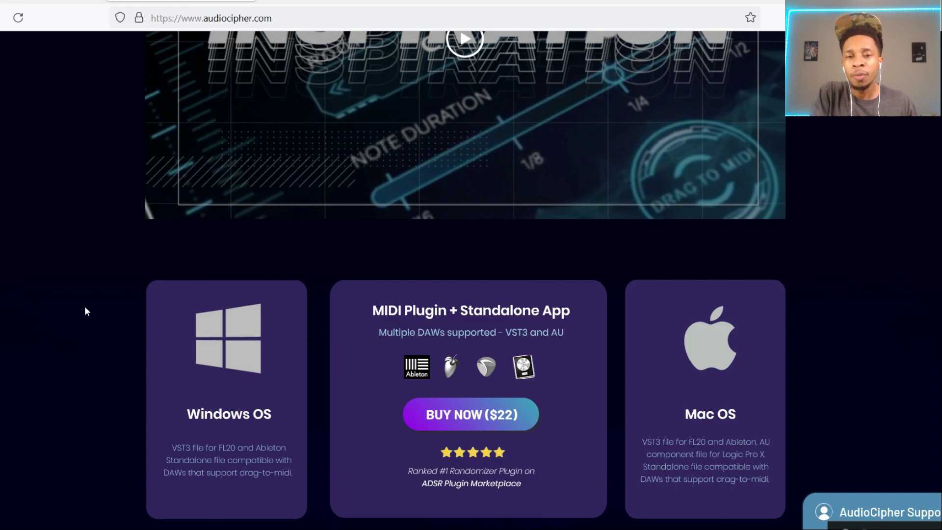
{"action": "scroll", "coordinate": [84, 311], "scroll_direction": "down", "scroll_amount": 12}
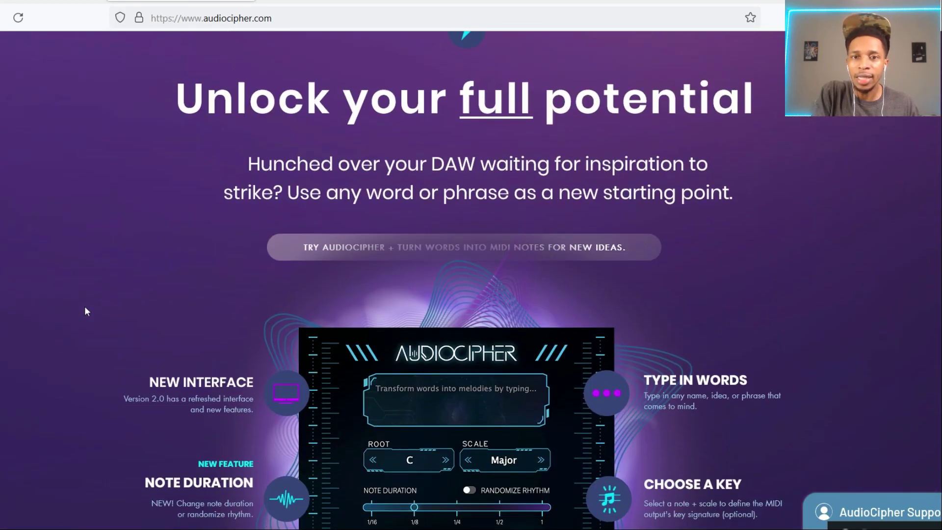
{"action": "scroll", "coordinate": [84, 311], "scroll_direction": "down", "scroll_amount": 4}
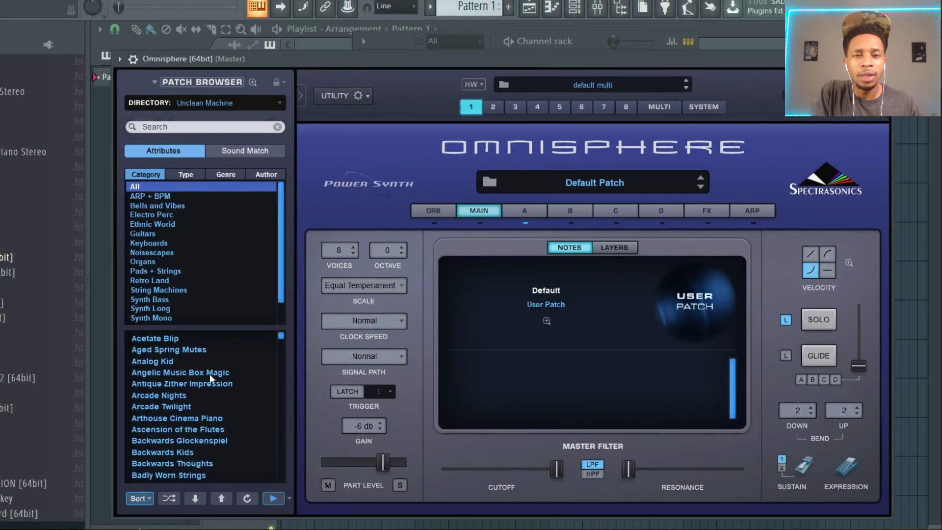
- Load the Acetate Blip patch in Omnisphere and move its window aside
{"action": "left_click", "coordinate": [160, 338]}
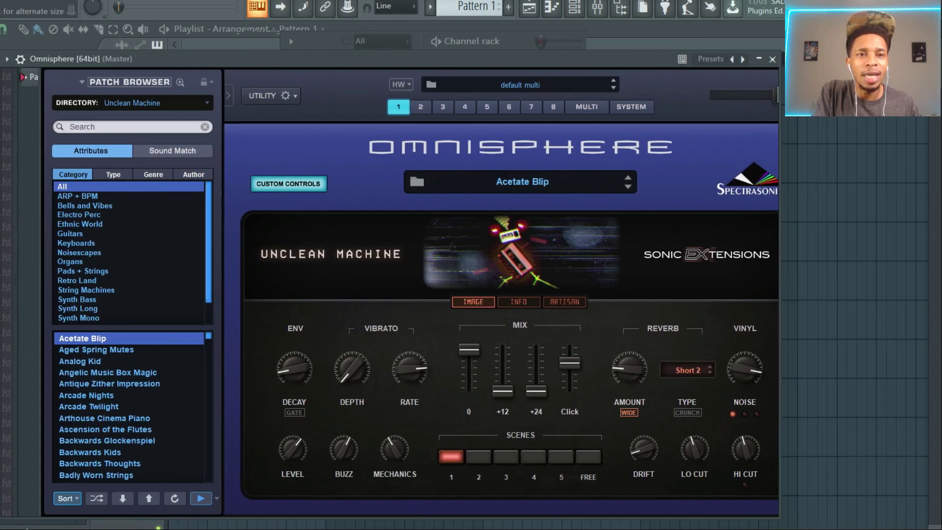
{"action": "left_click_drag", "start_coordinate": [287, 69], "coordinate": [356, 80]}
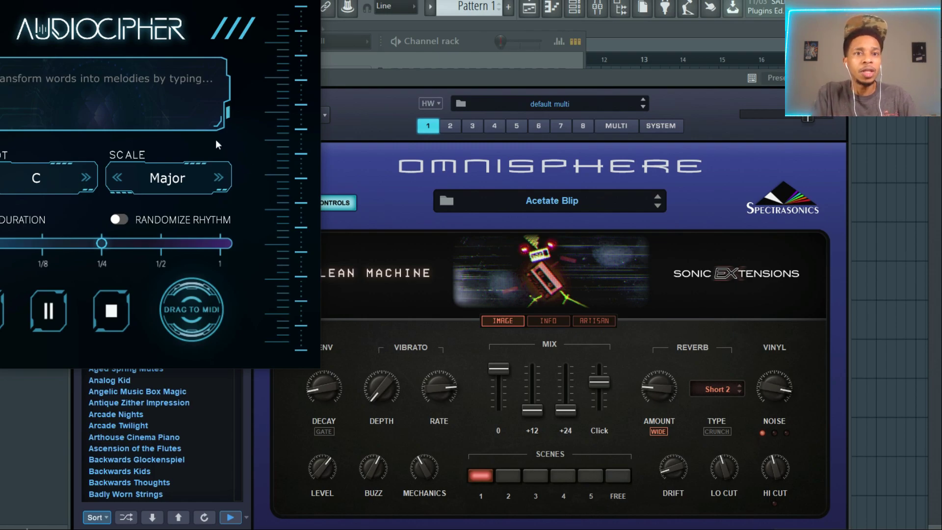
- Enter the phrase 'stack that cash' in AudioCipher and switch the scale from Major to Minor
{"action": "left_click", "coordinate": [120, 97]}
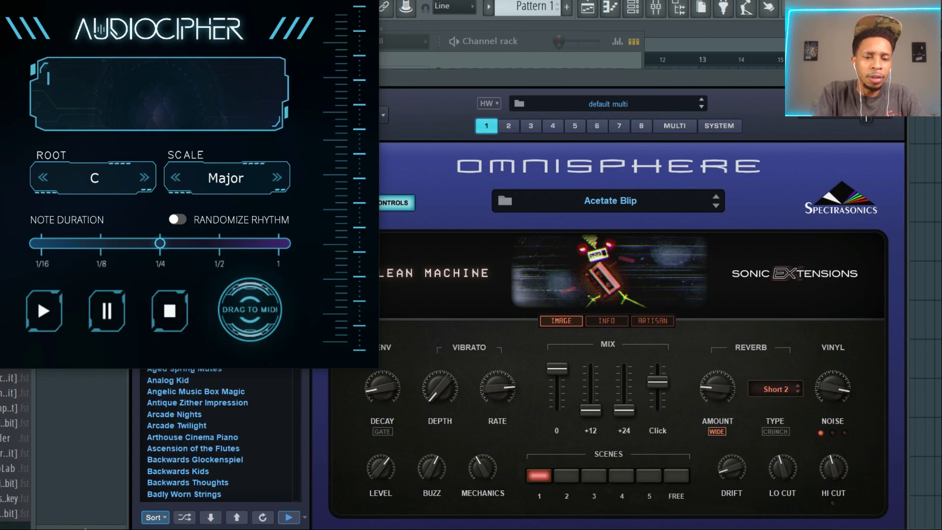
{"action": "type", "text": "stack that cash"}
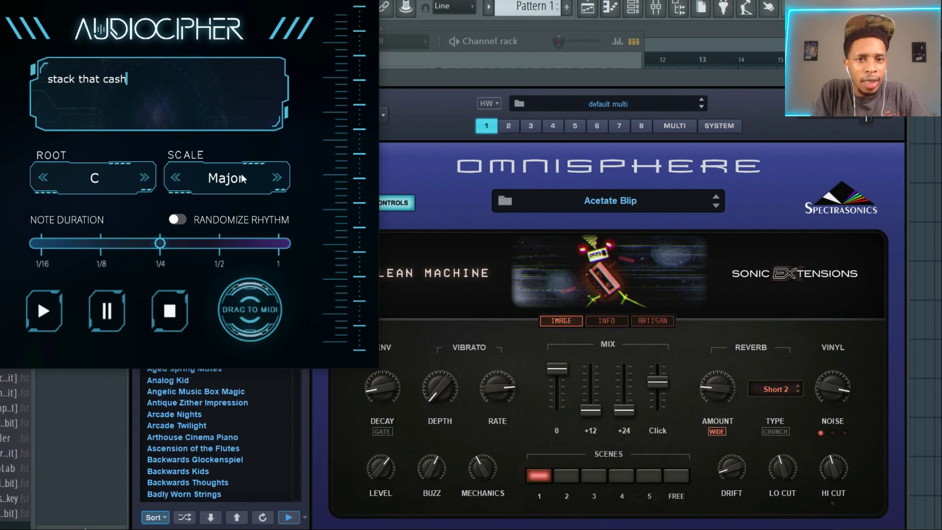
{"action": "left_click", "coordinate": [268, 181]}
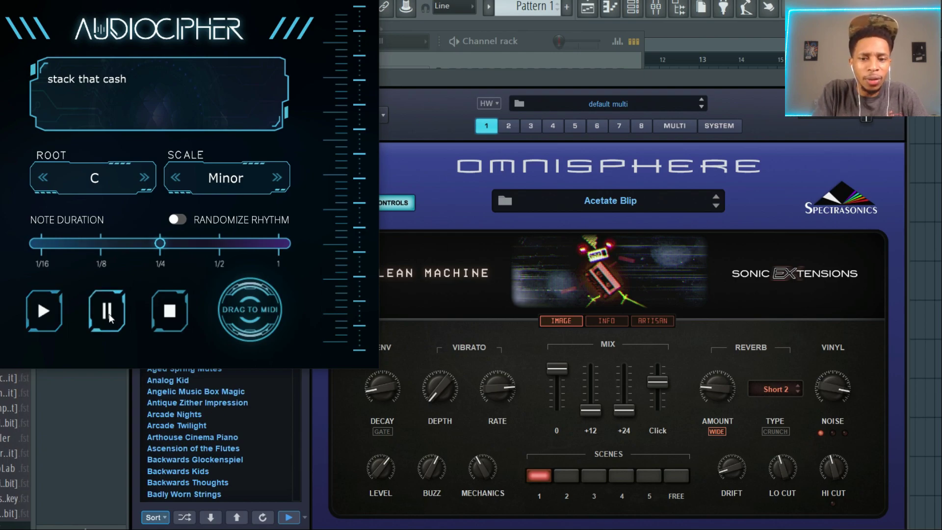
{"action": "key", "text": "F7"}
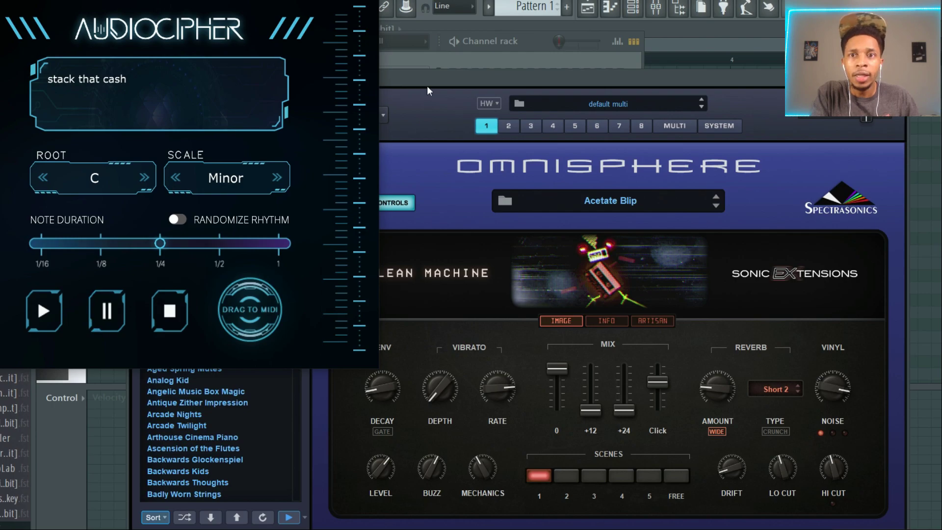
- Drag AudioCipher's generated melody onto the Omnisphere channel's piano roll
{"action": "left_click_drag", "start_coordinate": [498, 72], "coordinate": [910, 85]}
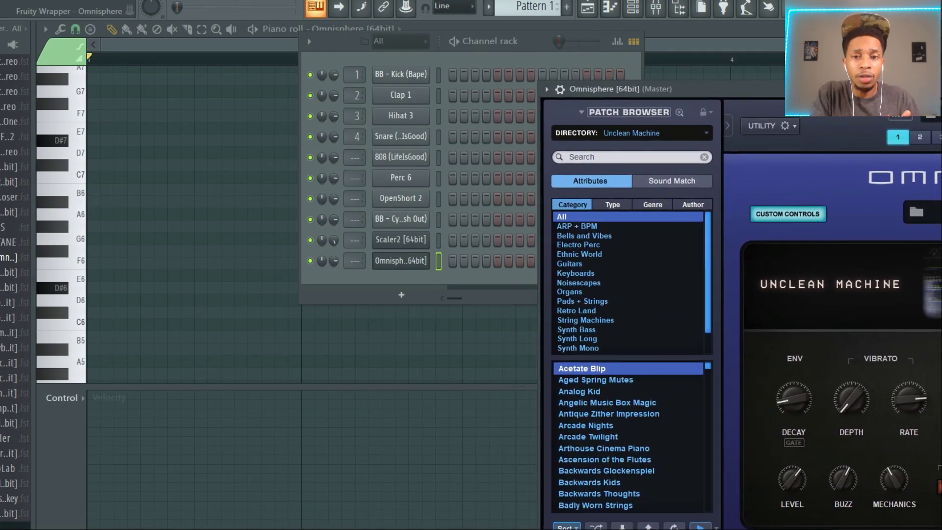
{"action": "key", "text": "alt+Tab"}
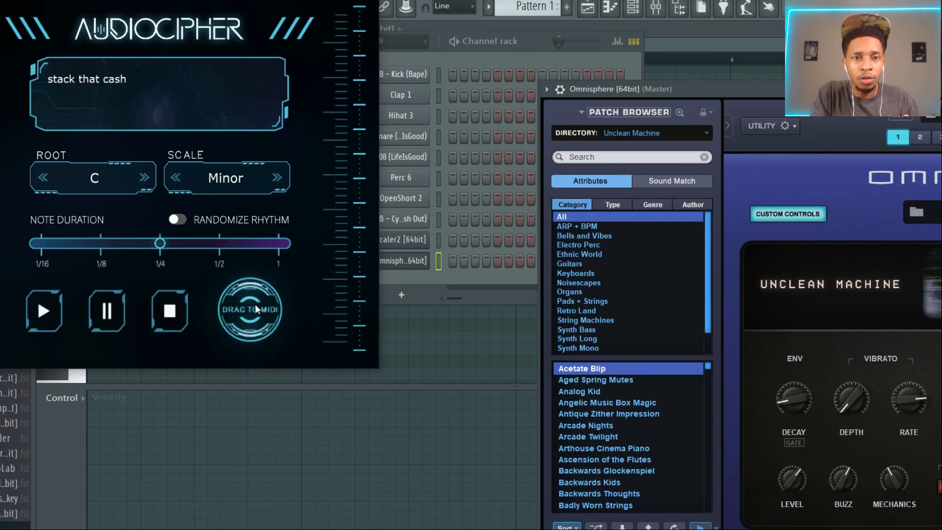
{"action": "left_click_drag", "start_coordinate": [255, 308], "coordinate": [402, 259]}
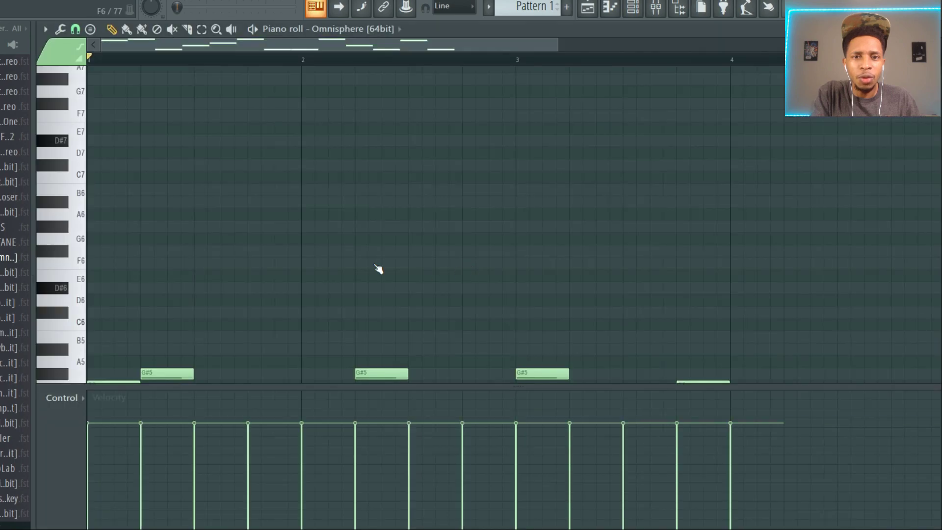
{"action": "scroll", "coordinate": [337, 250], "scroll_direction": "down", "scroll_amount": 6}
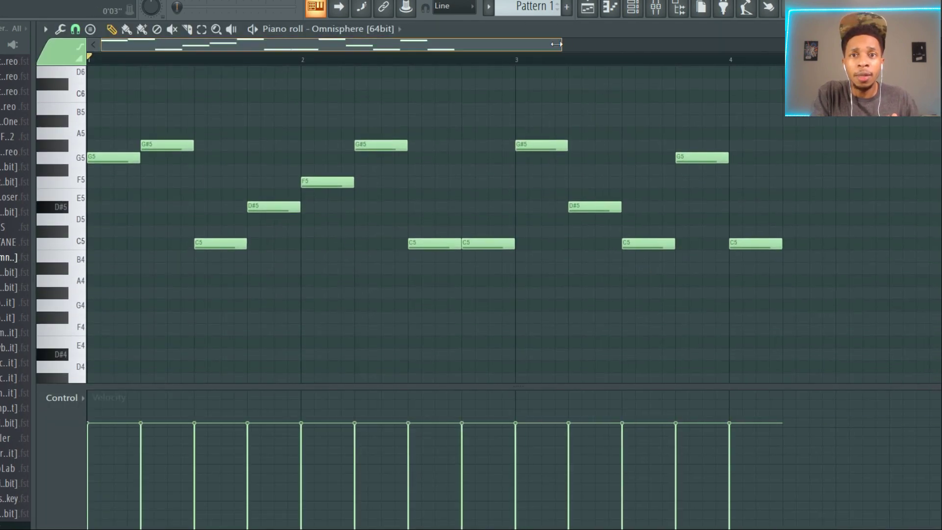
{"action": "left_click_drag", "start_coordinate": [558, 44], "coordinate": [736, 48]}
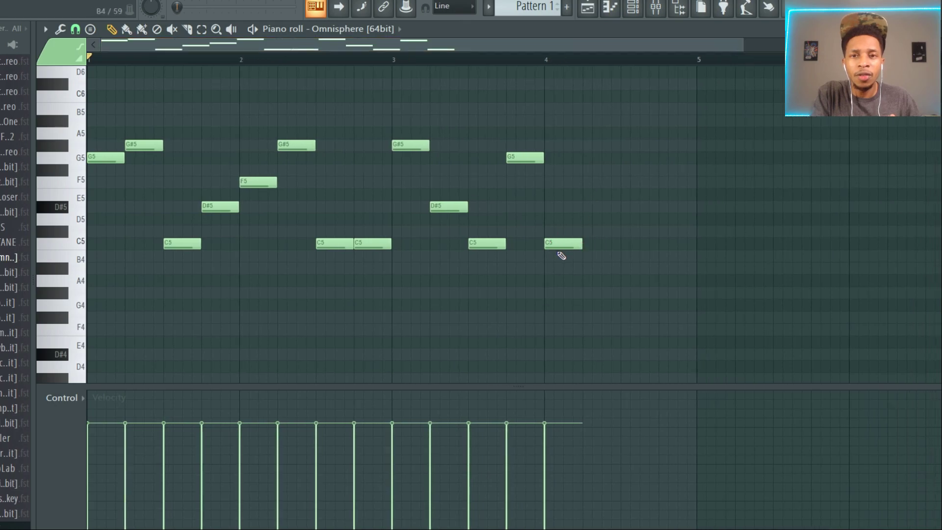
- Delete the final C5 note and duplicate the last four notes one beat later
{"action": "right_click", "coordinate": [557, 244]}
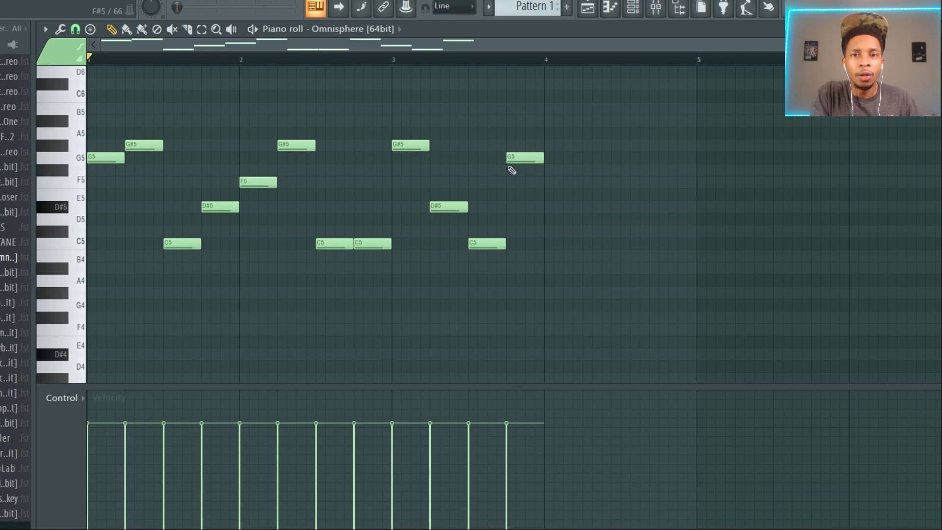
{"action": "left_click_drag", "start_coordinate": [408, 106], "coordinate": [521, 293]}
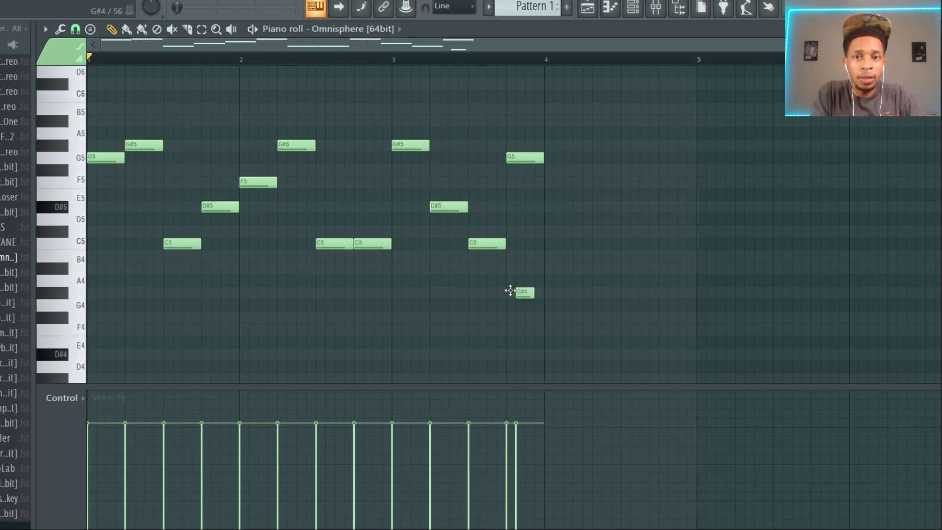
{"action": "right_click", "coordinate": [522, 293]}
{"action": "left_click_drag", "start_coordinate": [631, 262], "coordinate": [391, 104]}
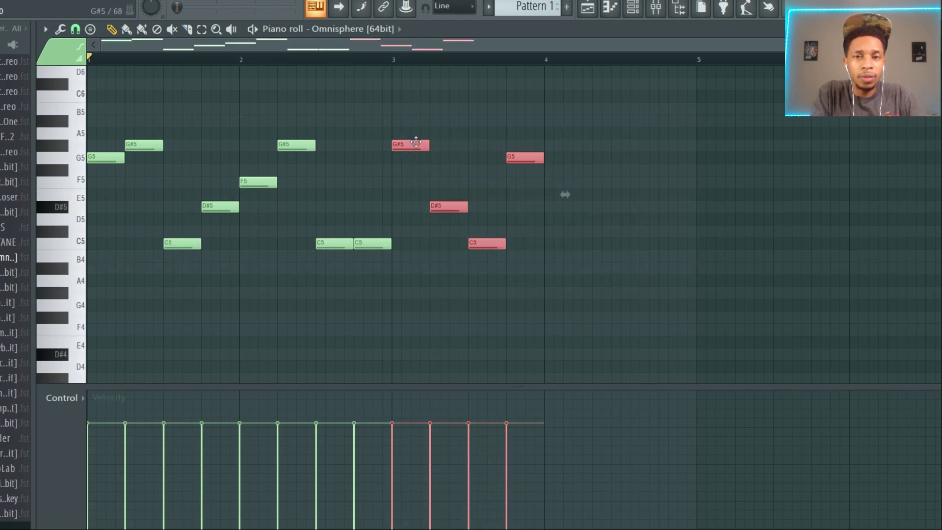
{"action": "left_click_drag", "start_coordinate": [412, 143], "coordinate": [611, 142]}
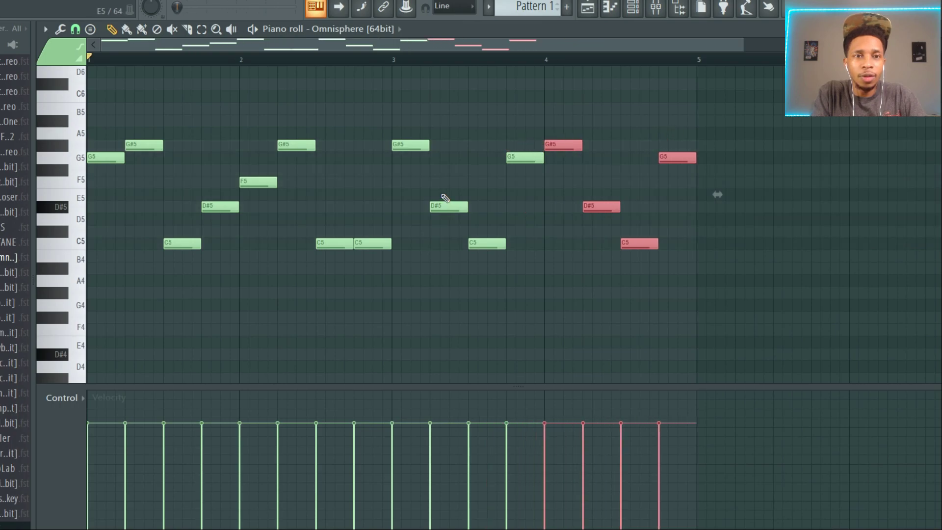
- Set the piano roll's scale highlighting root note to C
{"action": "left_click", "coordinate": [45, 30]}
{"action": "mouse_move", "coordinate": [66, 106]}
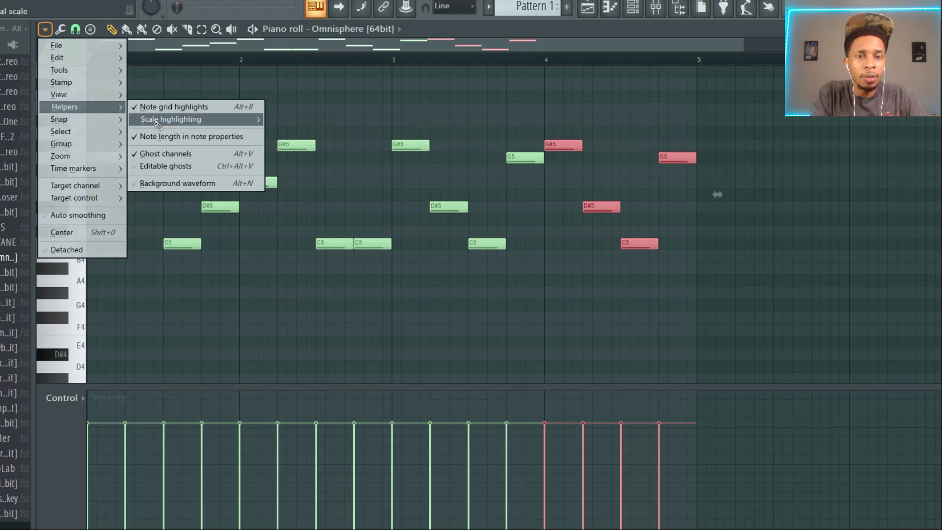
{"action": "mouse_move", "coordinate": [161, 119]}
{"action": "left_click", "coordinate": [290, 133]}
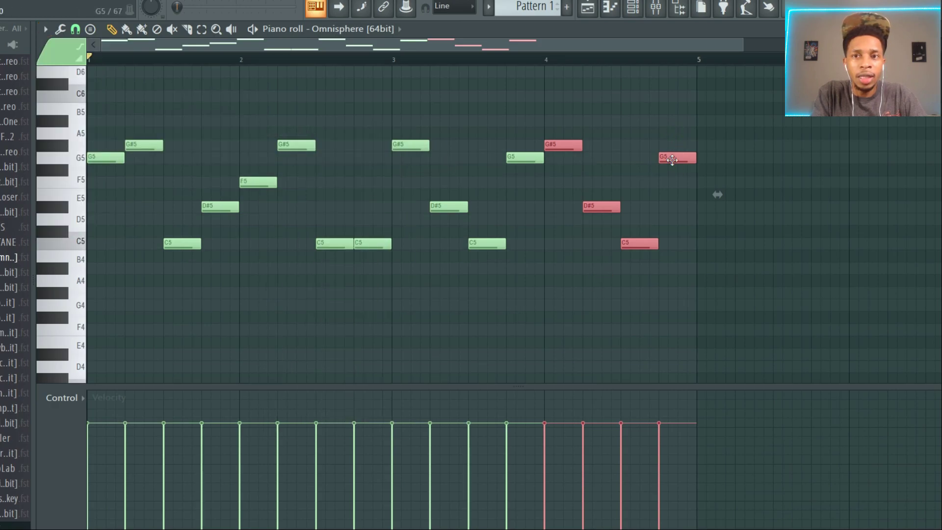
- Transpose the copied four notes to G5, D5, B4 and C5, then play the melody back
{"action": "left_click_drag", "start_coordinate": [672, 159], "coordinate": [673, 242]}
{"action": "left_click", "coordinate": [678, 174]}
{"action": "key", "text": "space"}
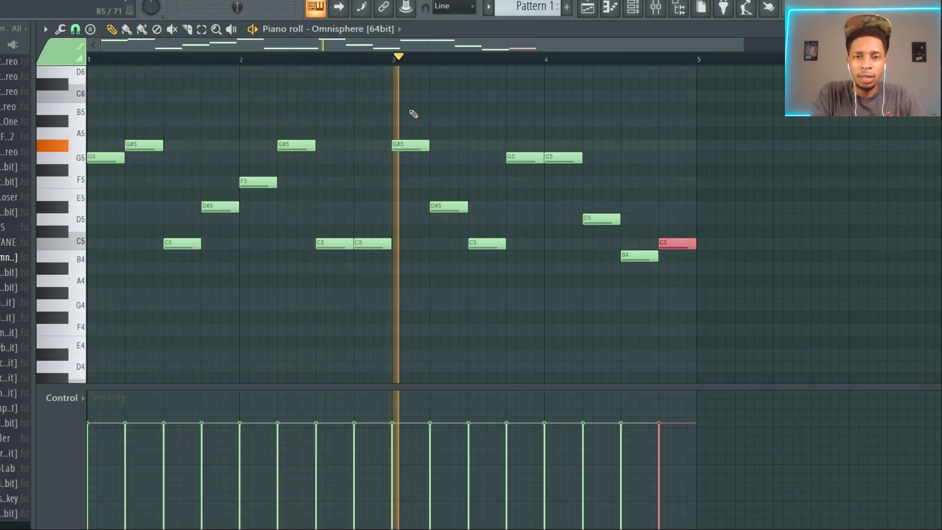
{"action": "key", "text": "space"}
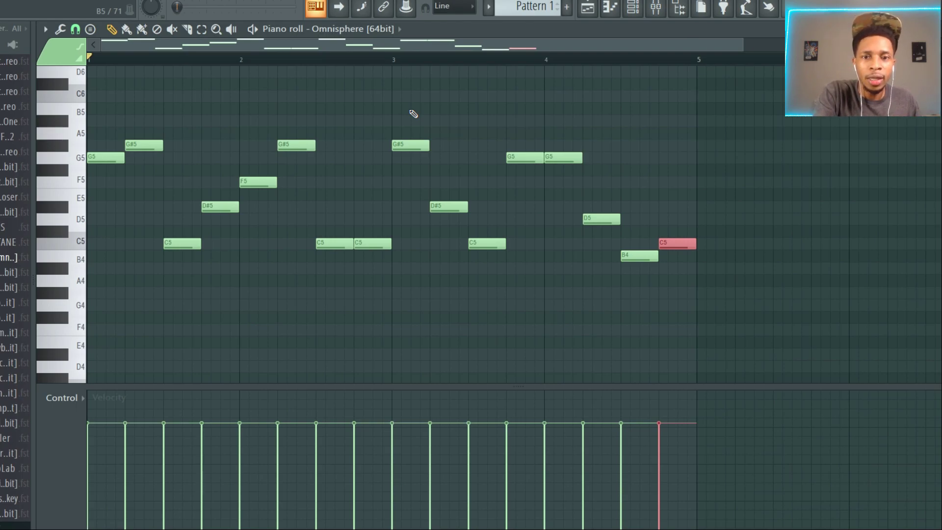
- In AudioCipher, set the scale back to Major after trying Chromatic
{"action": "left_click", "coordinate": [483, 515]}
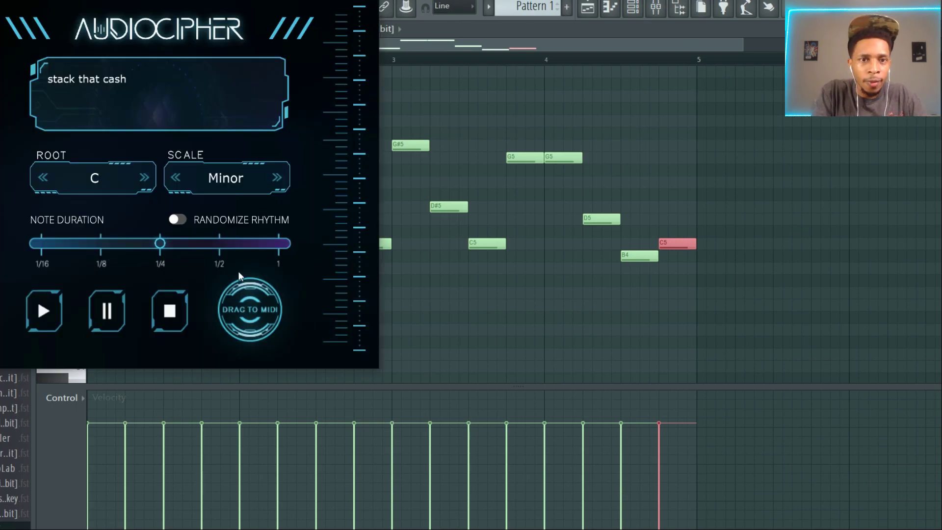
{"action": "left_click", "coordinate": [276, 177]}
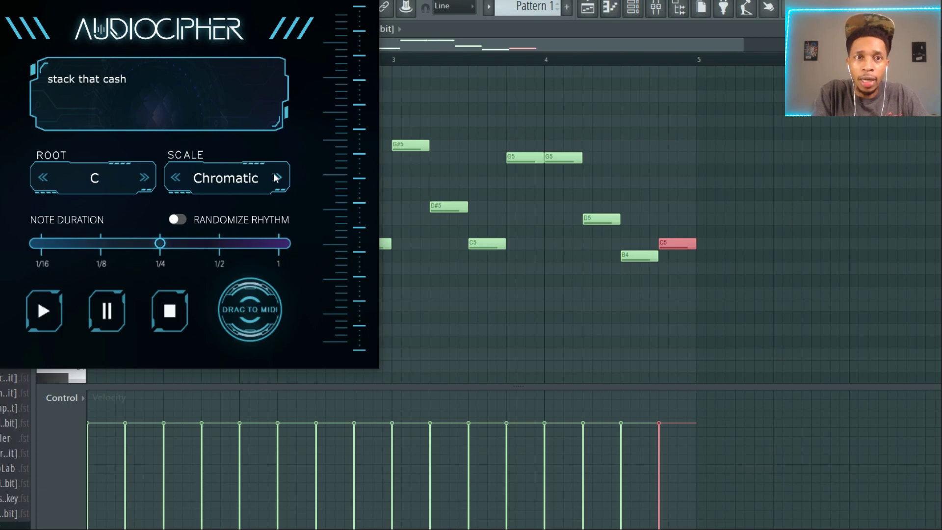
{"action": "left_click", "coordinate": [276, 177]}
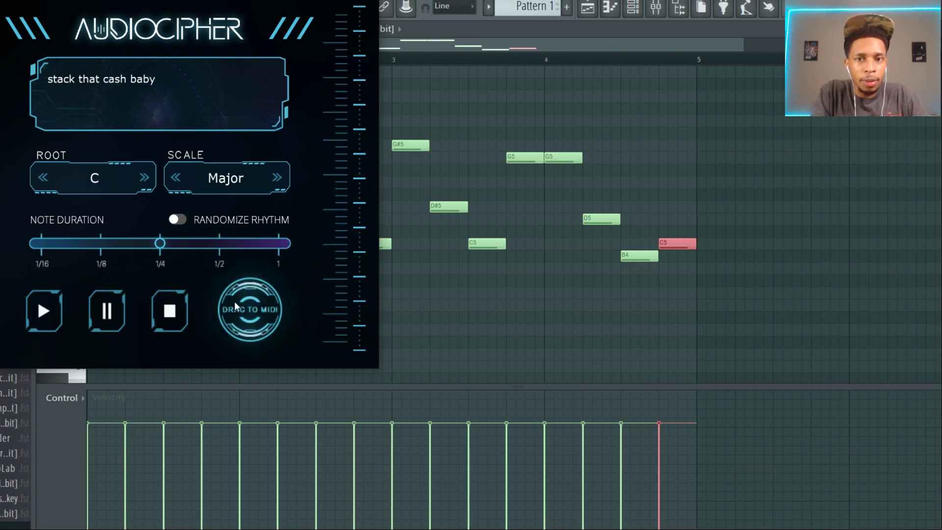
- Drop the 'stack that cash baby' melody into Omnisphere's piano roll, delete its trailing F5, and play it
{"action": "left_click_drag", "start_coordinate": [462, 226], "coordinate": [463, 226]}
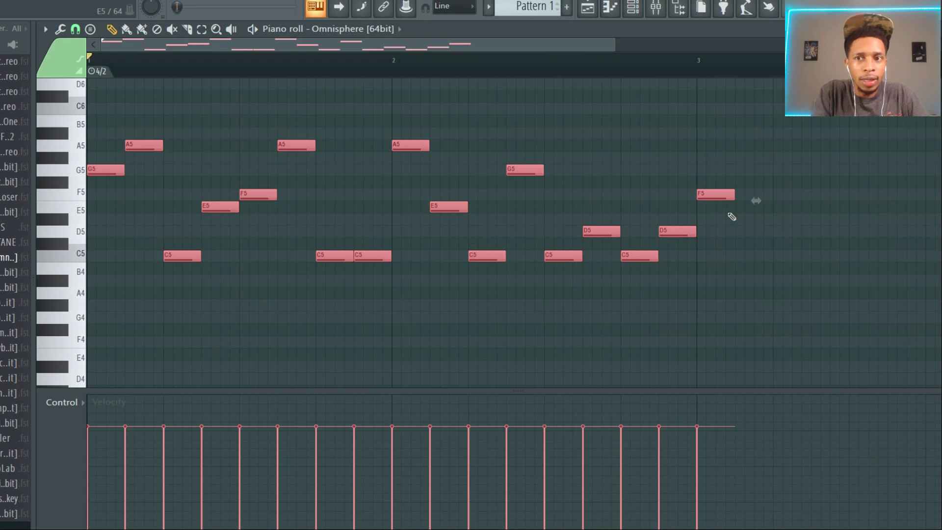
{"action": "right_click", "coordinate": [718, 195]}
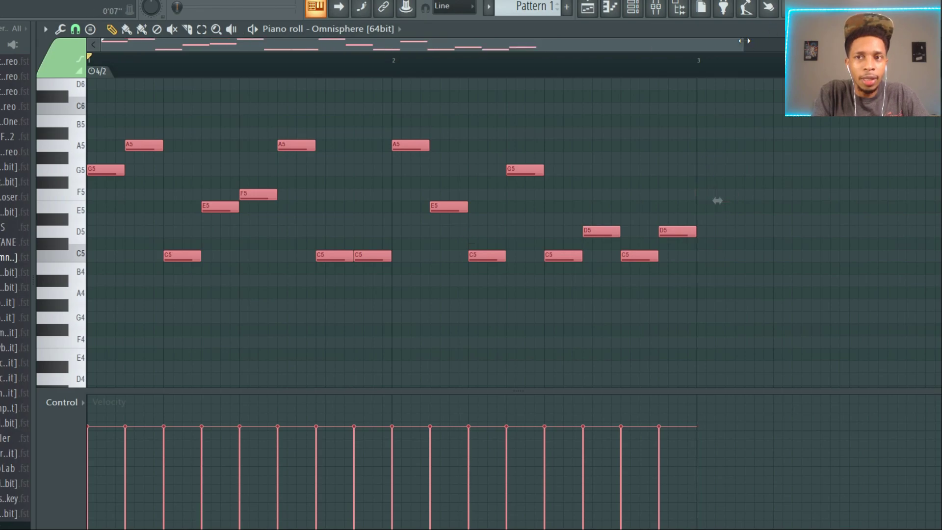
{"action": "scroll", "coordinate": [545, 200], "scroll_direction": "down", "scroll_amount": 2}
{"action": "key", "text": "space"}
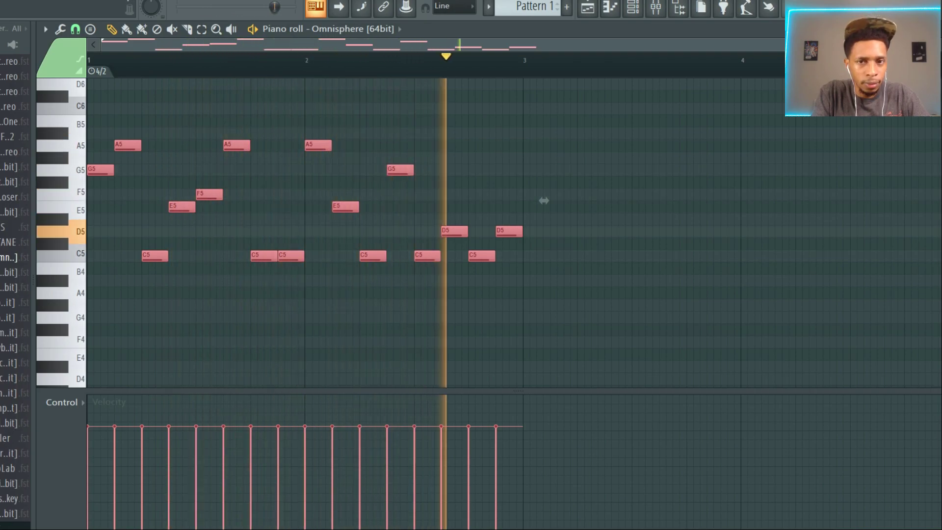
{"action": "key", "text": "space"}
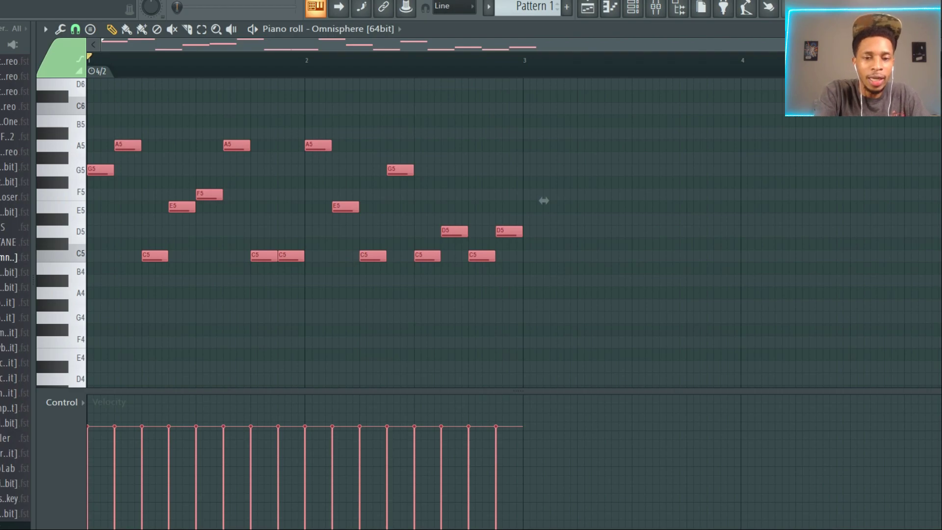
{"action": "key", "text": "F6"}
{"action": "key", "text": "alt+Tab"}
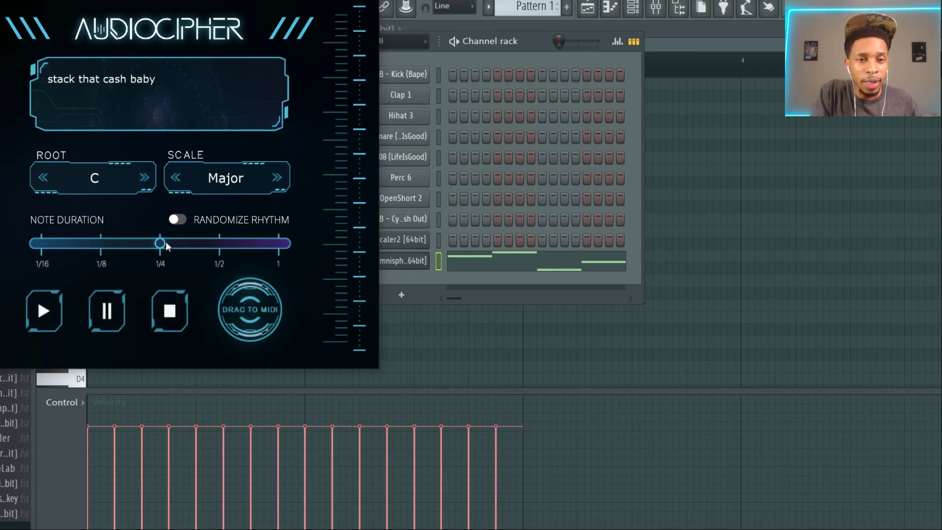
- Set AudioCipher's note duration to 1/8 and replace the lyric with 'Bring it home'
{"action": "left_click_drag", "start_coordinate": [166, 246], "coordinate": [118, 250]}
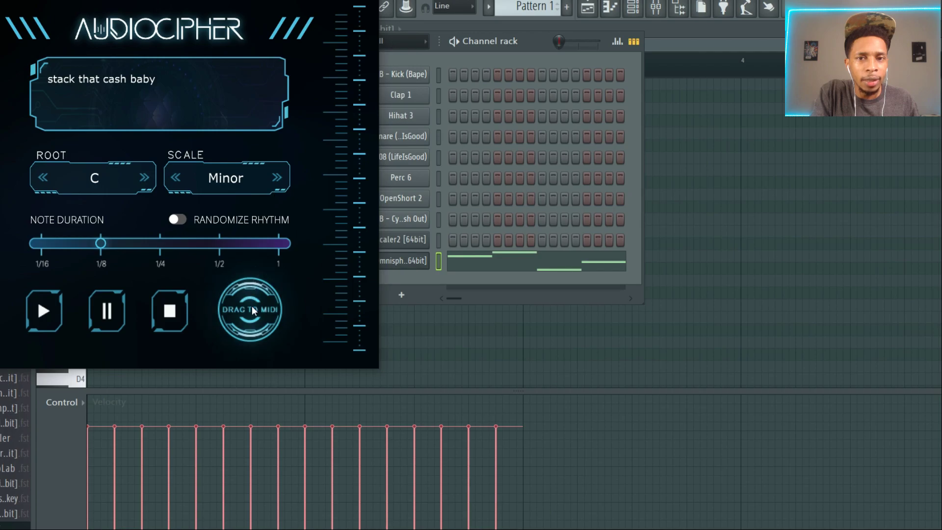
{"action": "left_click", "coordinate": [199, 83]}
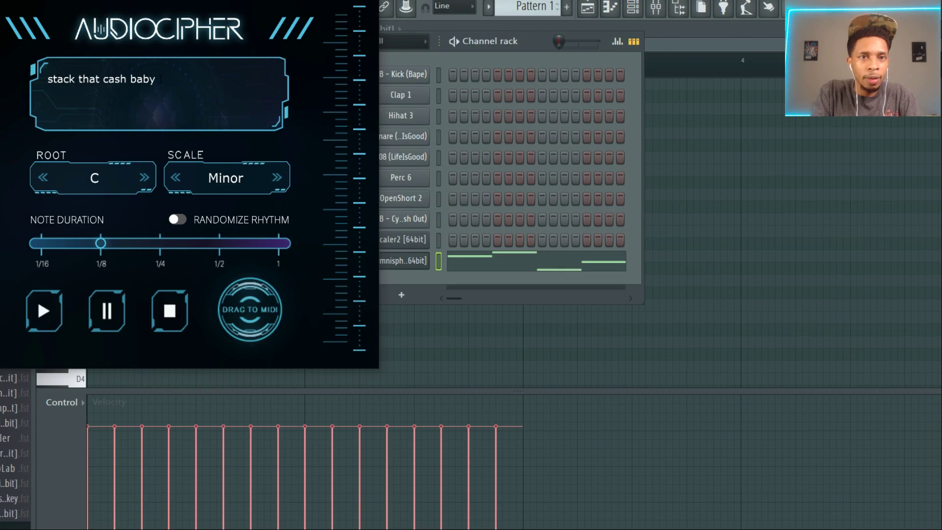
{"action": "key", "text": "ctrl+a"}
{"action": "type", "text": "B"}
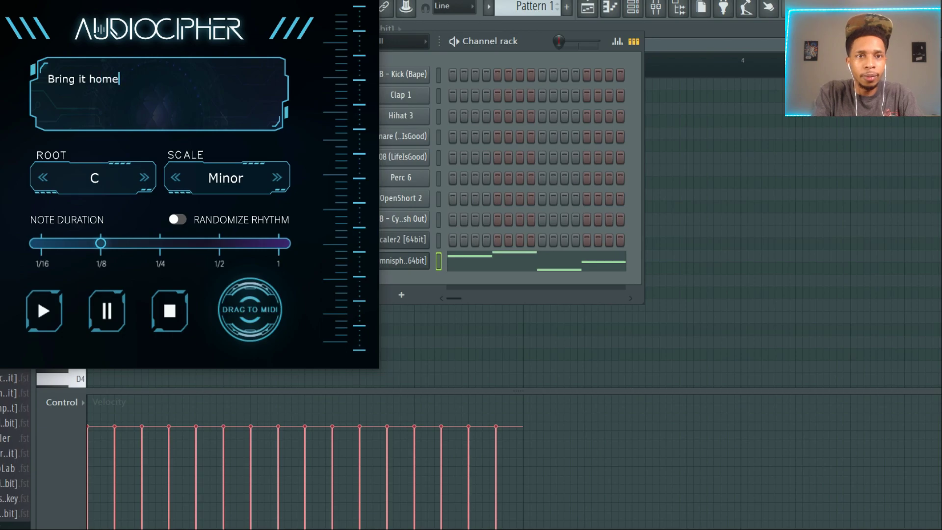
- Load the 'Bring it home' melody onto Omnisphere, open its piano roll and play it
{"action": "left_click_drag", "start_coordinate": [490, 267], "coordinate": [486, 264]}
{"action": "left_click", "coordinate": [489, 265]}
{"action": "left_click", "coordinate": [504, 265]}
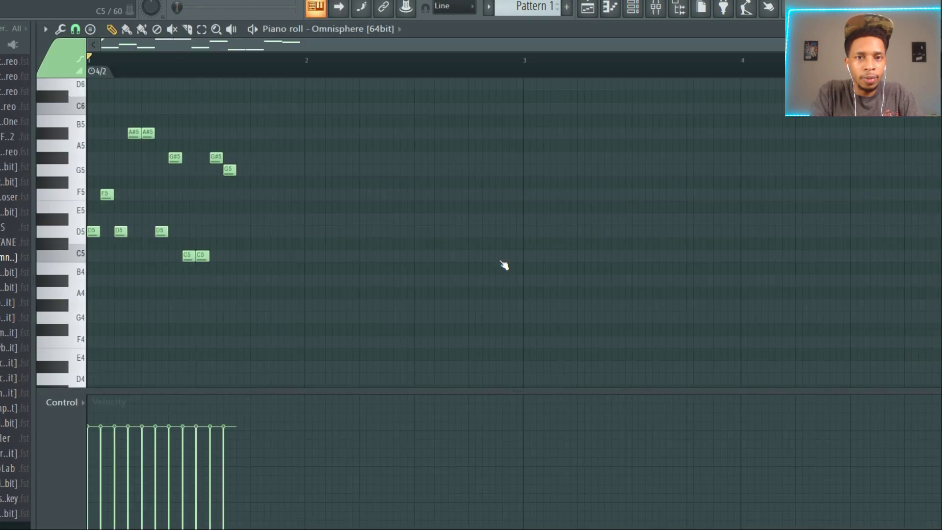
{"action": "key", "text": "space"}
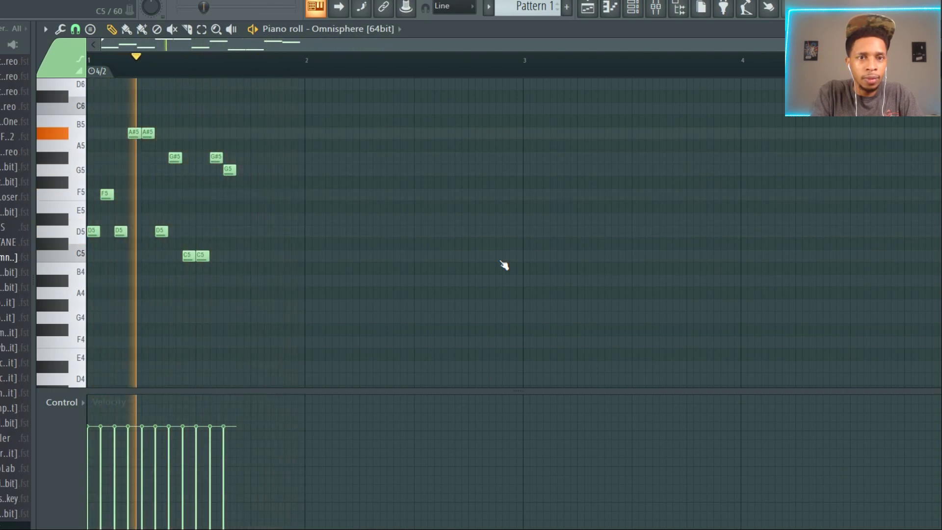
{"action": "key", "text": "space"}
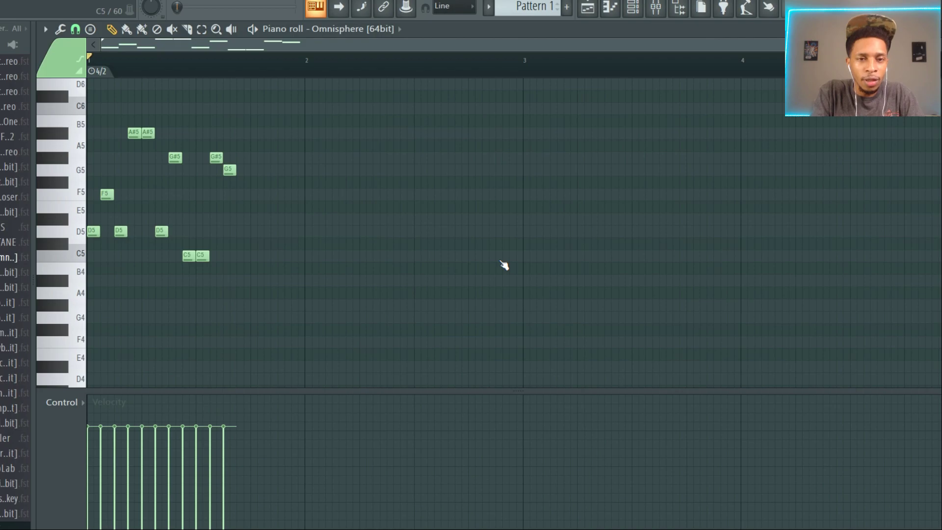
- Copy the 11-note phrase to start at bar 2 and again at bar 3, then play it
{"action": "left_click_drag", "start_coordinate": [407, 314], "coordinate": [88, 134]}
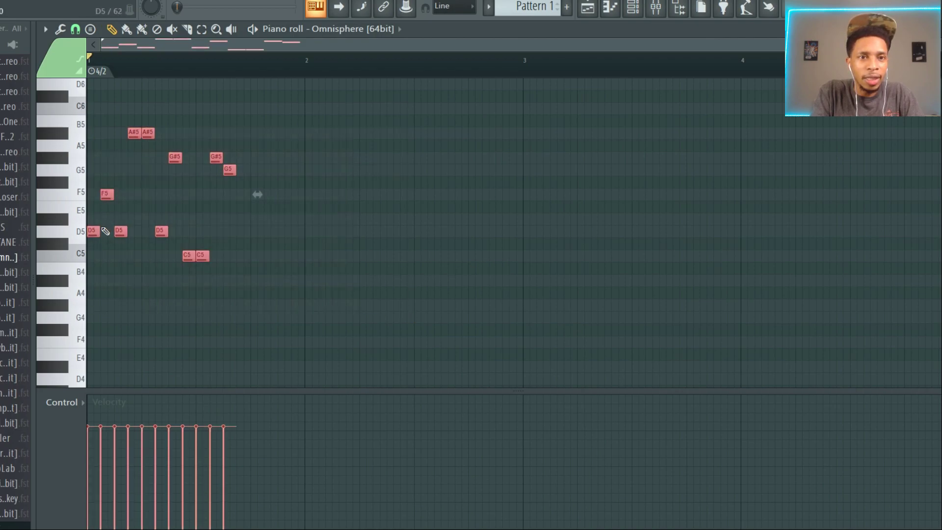
{"action": "left_click_drag", "start_coordinate": [90, 232], "coordinate": [307, 238]}
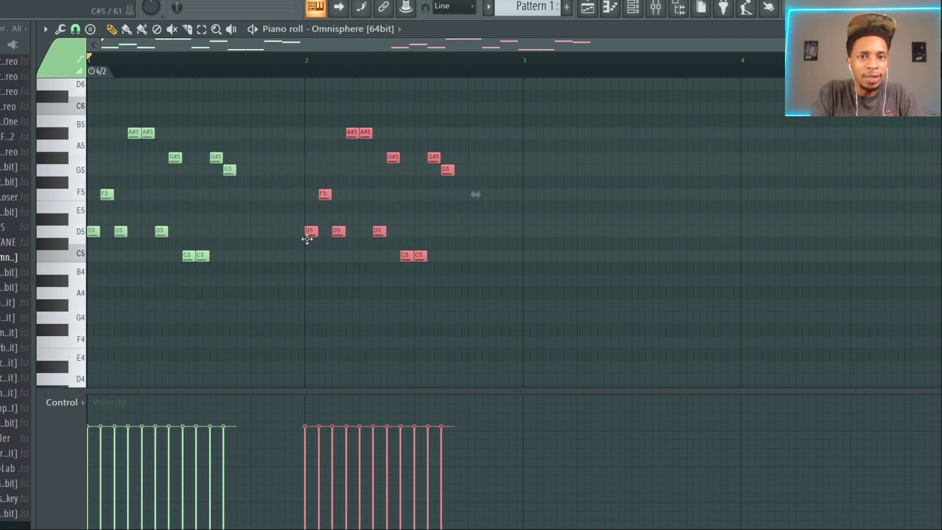
{"action": "left_click_drag", "start_coordinate": [564, 309], "coordinate": [314, 89]}
{"action": "left_click_drag", "start_coordinate": [307, 231], "coordinate": [524, 265]}
{"action": "key", "text": "space"}
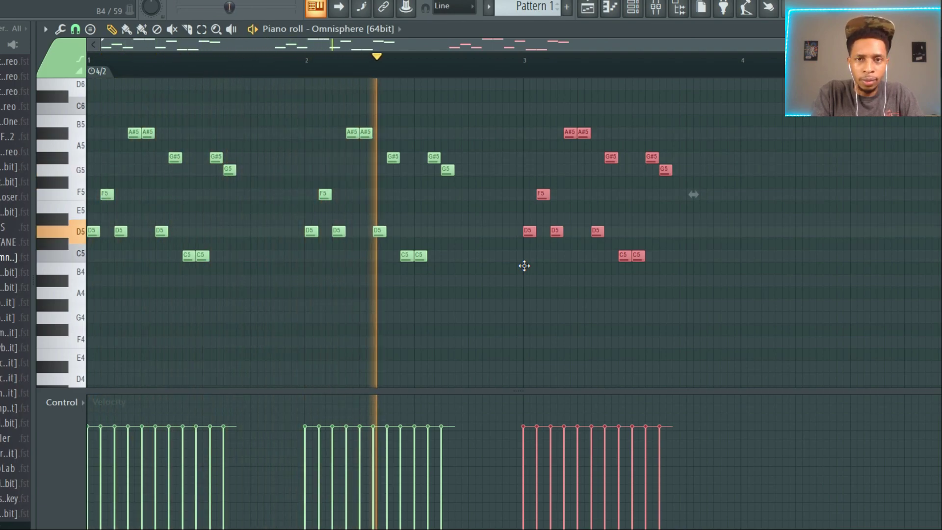
- Lower the bar 3 phrase one octave and copy it to bar 4, then play the four bars
{"action": "key", "text": "ctrl+Down"}
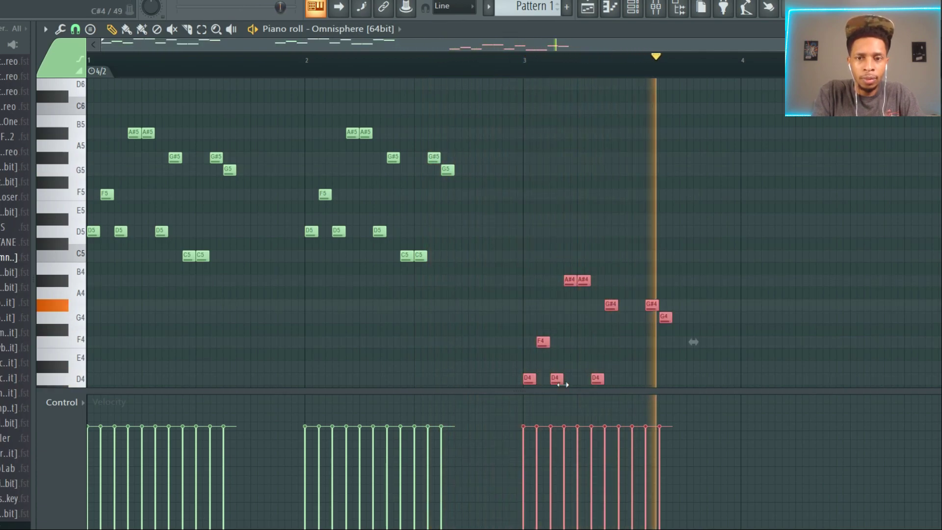
{"action": "key", "text": "space"}
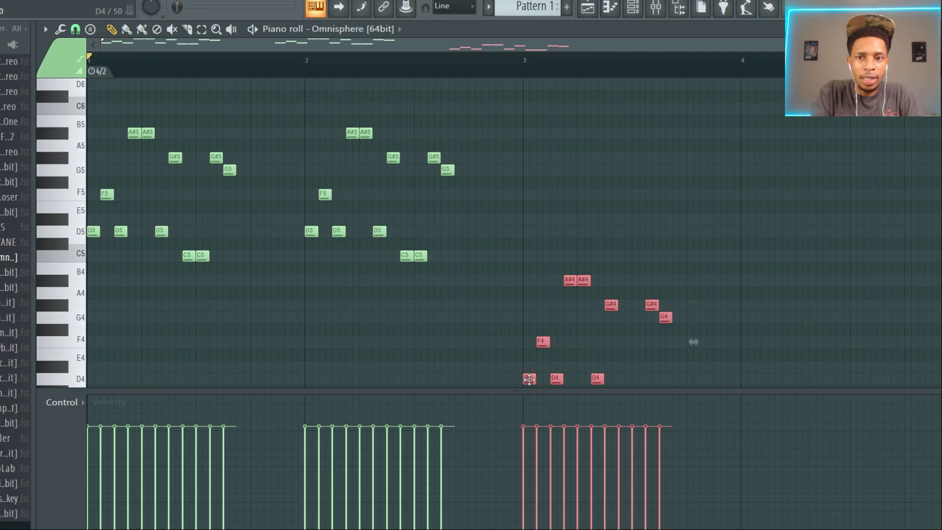
{"action": "left_click_drag", "start_coordinate": [528, 380], "coordinate": [750, 385]}
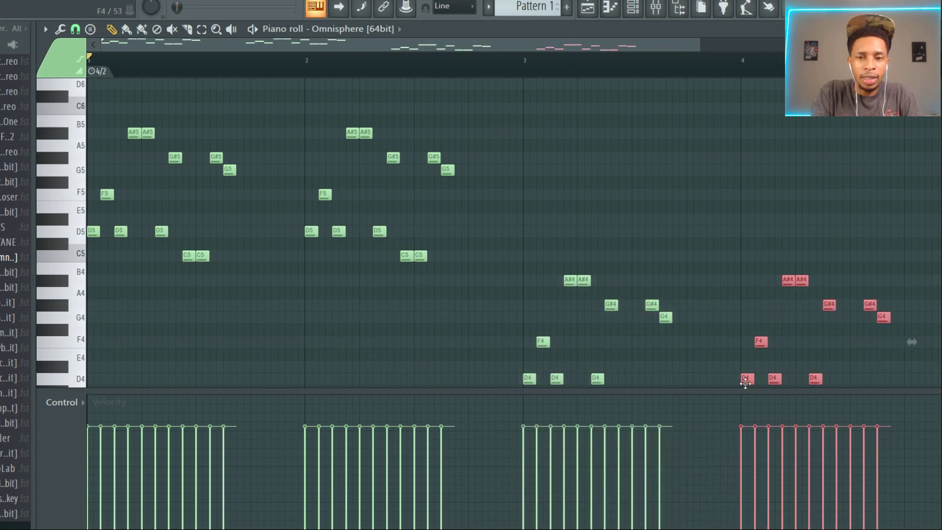
{"action": "key", "text": "space"}
{"action": "key", "text": "F6"}
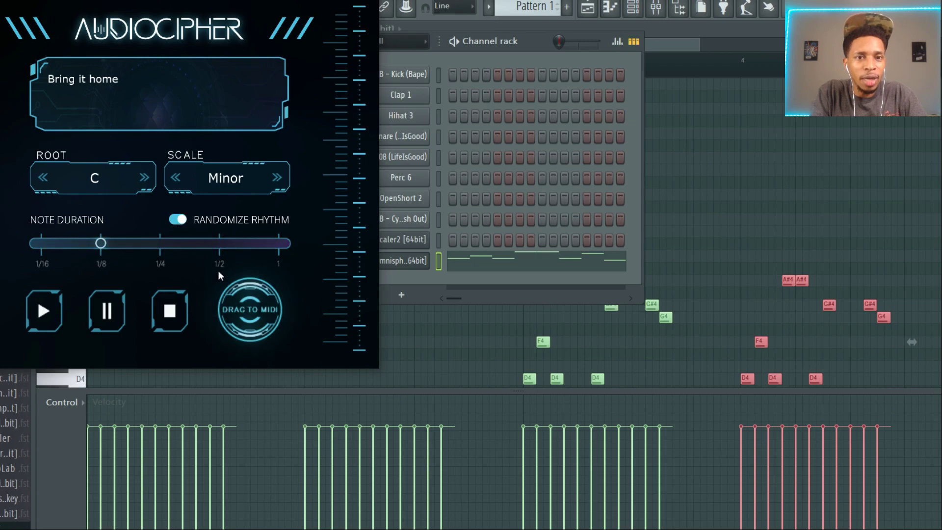
- Load the random-rhythm melody onto Omnisphere, play it, then send it to the Scaler 2 channel
{"action": "left_click_drag", "start_coordinate": [249, 311], "coordinate": [490, 263]}
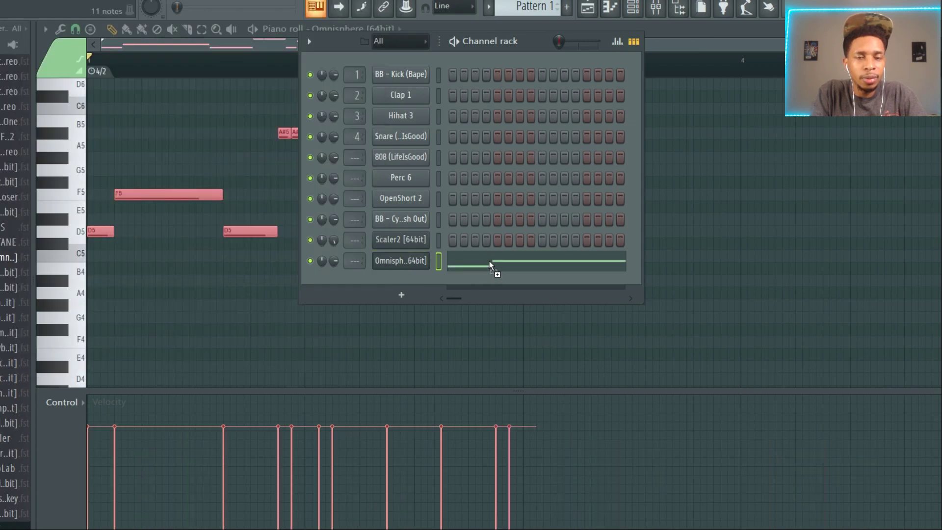
{"action": "key", "text": "space"}
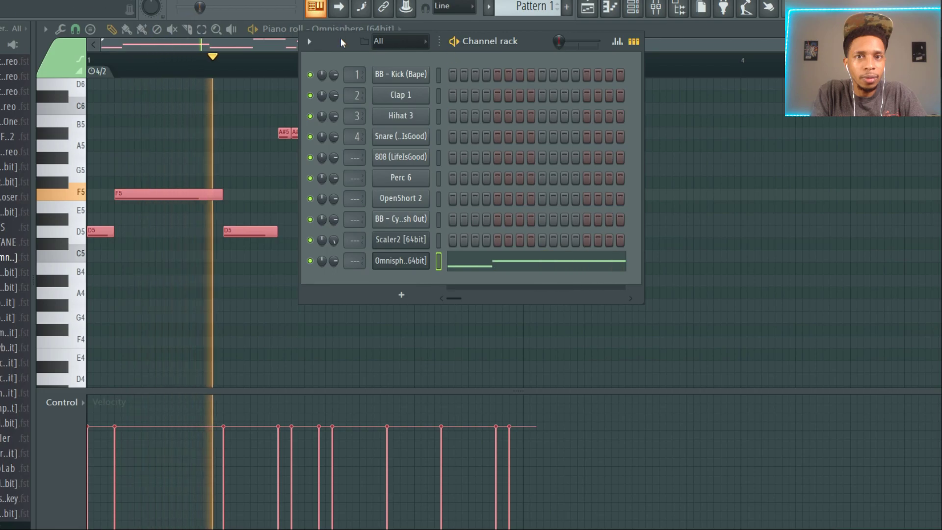
{"action": "left_click_drag", "start_coordinate": [340, 39], "coordinate": [667, 180]}
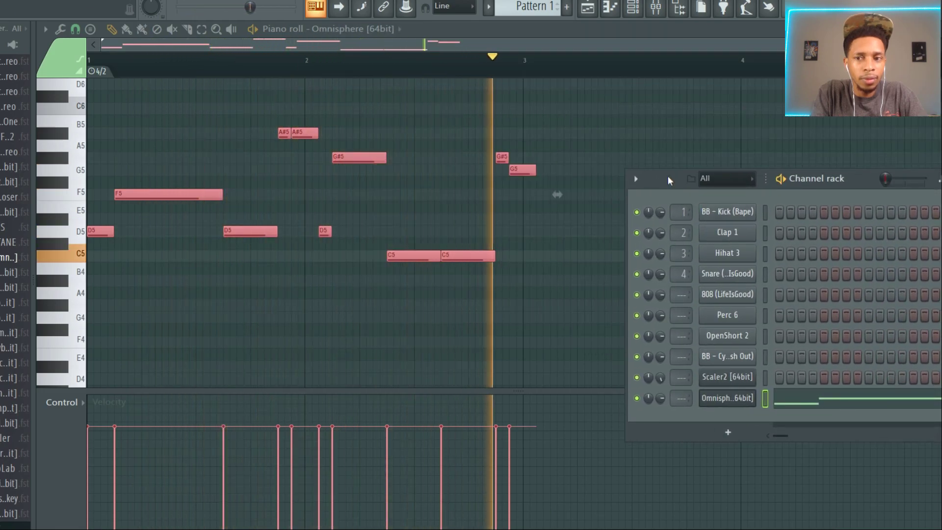
{"action": "key", "text": "space"}
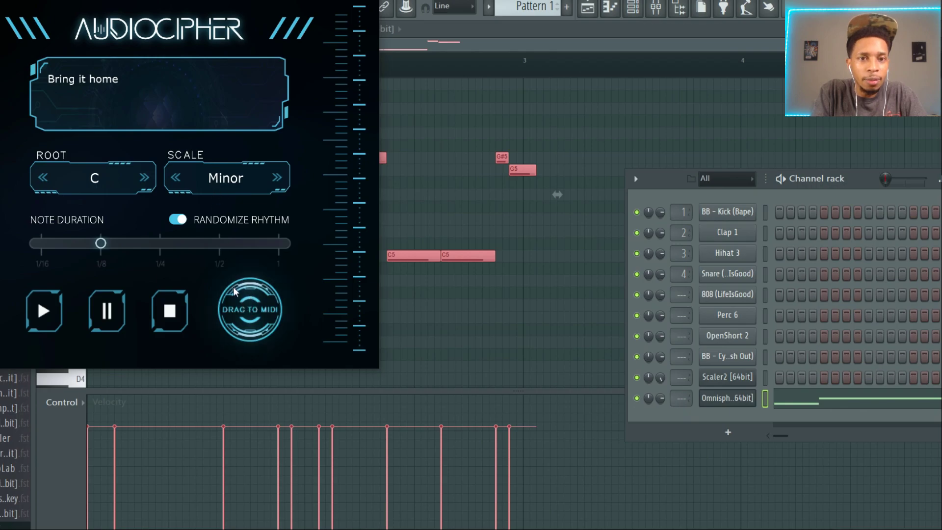
{"action": "left_click_drag", "start_coordinate": [729, 377], "coordinate": [729, 377]}
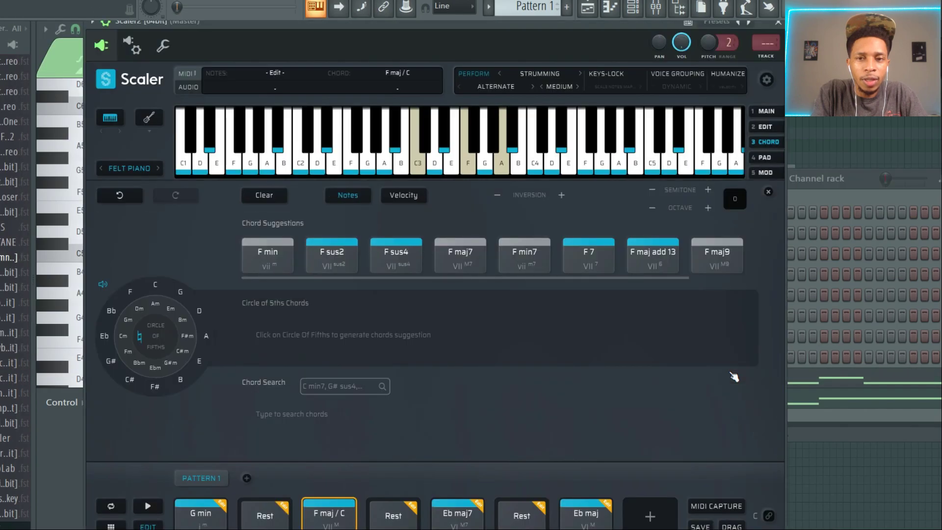
- Search Scaler 2's scale browser for 'C min'
{"action": "left_click", "coordinate": [763, 112]}
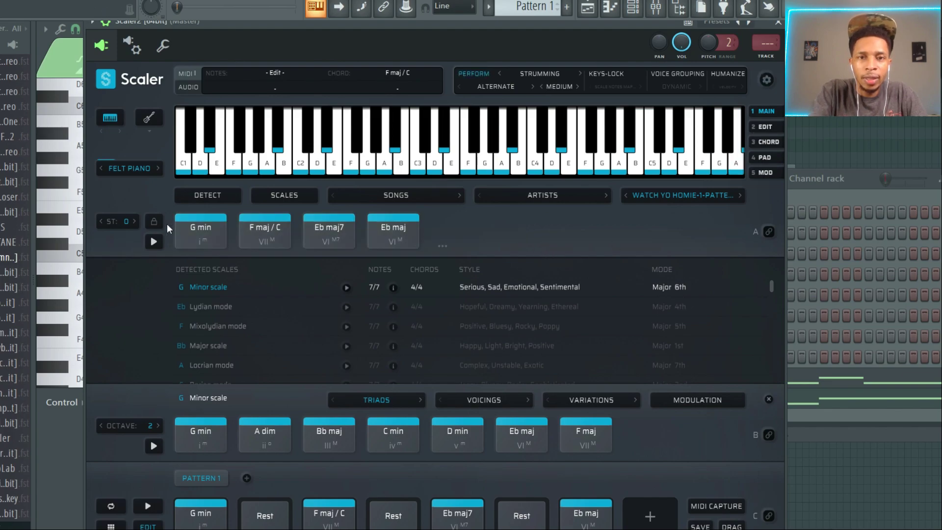
{"action": "left_click", "coordinate": [300, 193]}
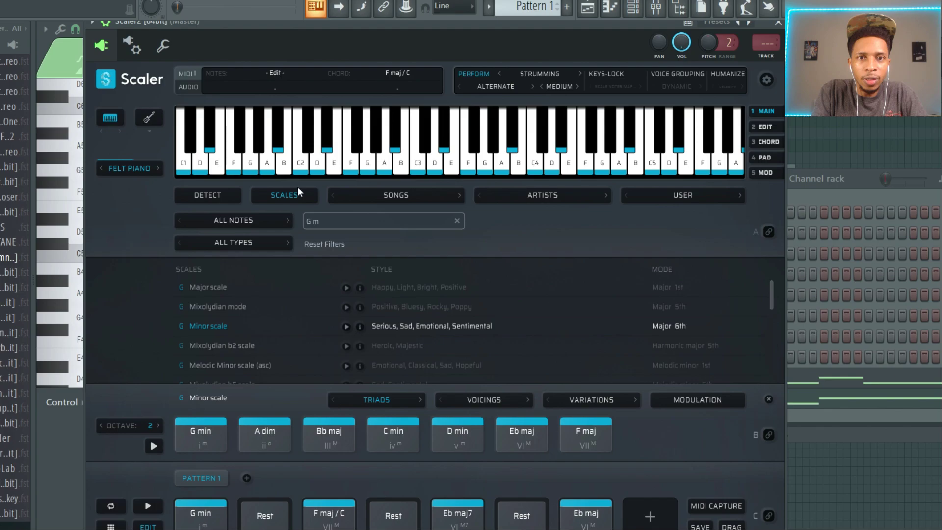
{"action": "left_click", "coordinate": [312, 221]}
{"action": "type", "text": "C"}
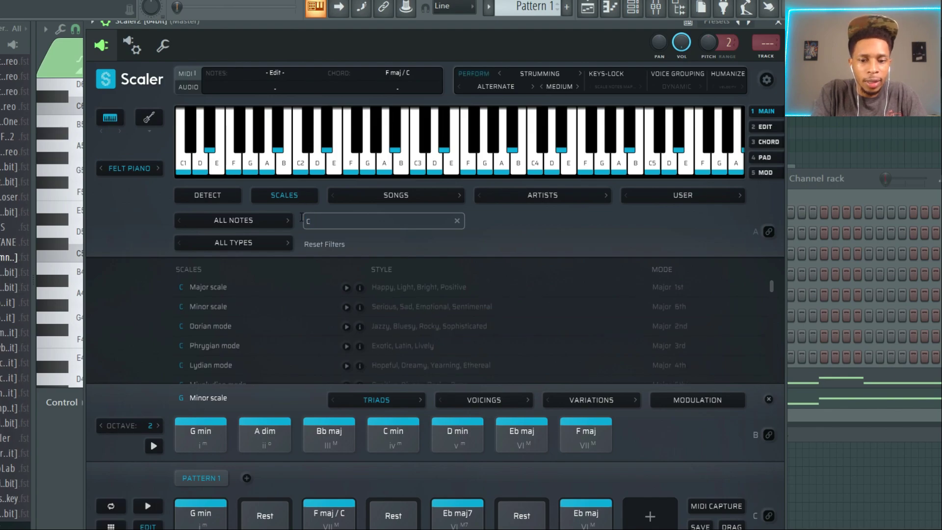
{"action": "type", "text": " minor"}
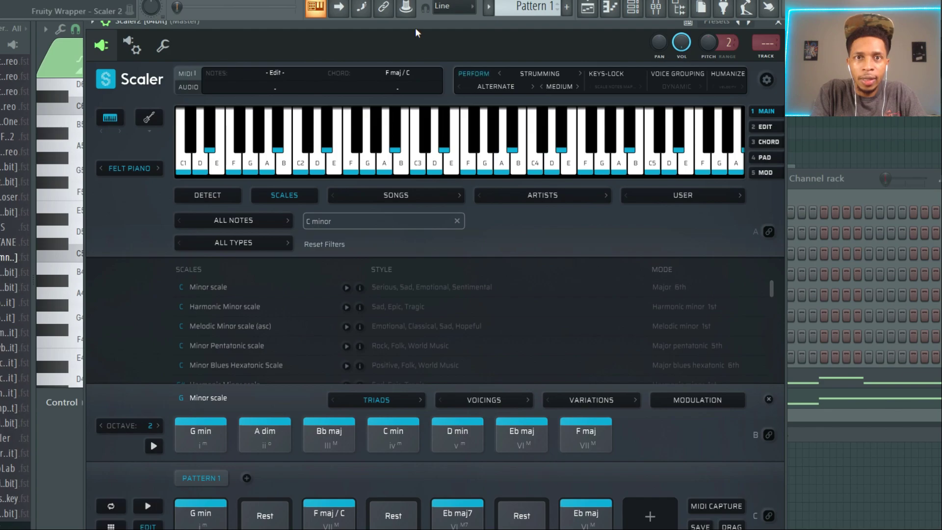
- Send the AudioCipher melody into Scaler's detection, confirming replacement of the current detection
{"action": "left_click_drag", "start_coordinate": [415, 33], "coordinate": [761, 61]}
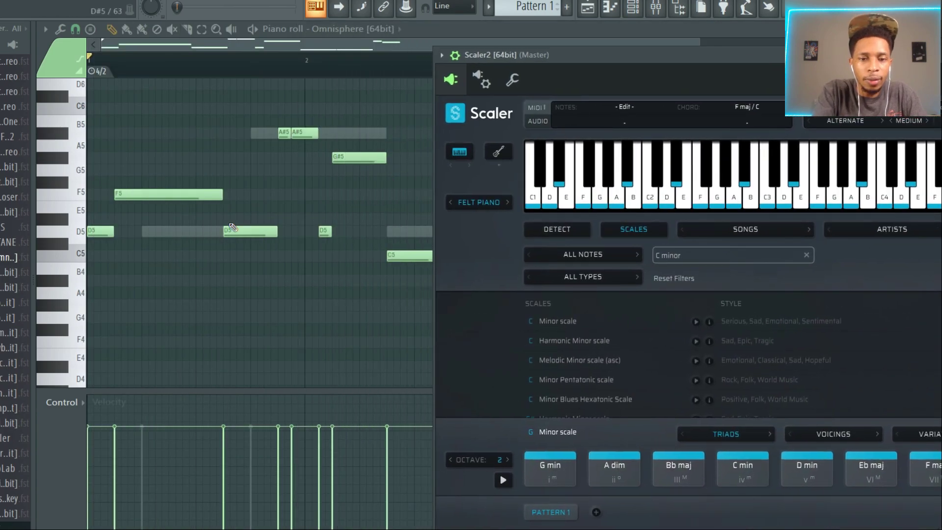
{"action": "left_click_drag", "start_coordinate": [250, 309], "coordinate": [691, 289]}
{"action": "left_click", "coordinate": [919, 321]}
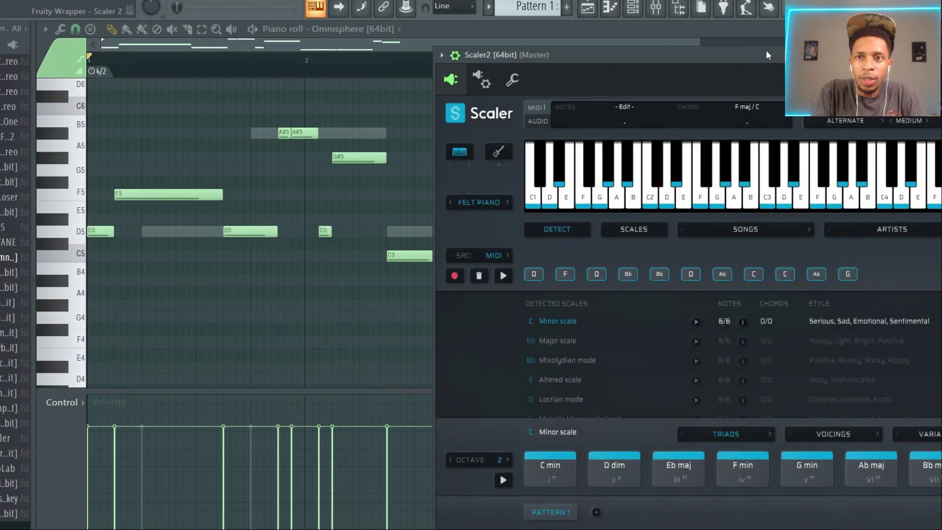
{"action": "left_click_drag", "start_coordinate": [767, 50], "coordinate": [516, 22]}
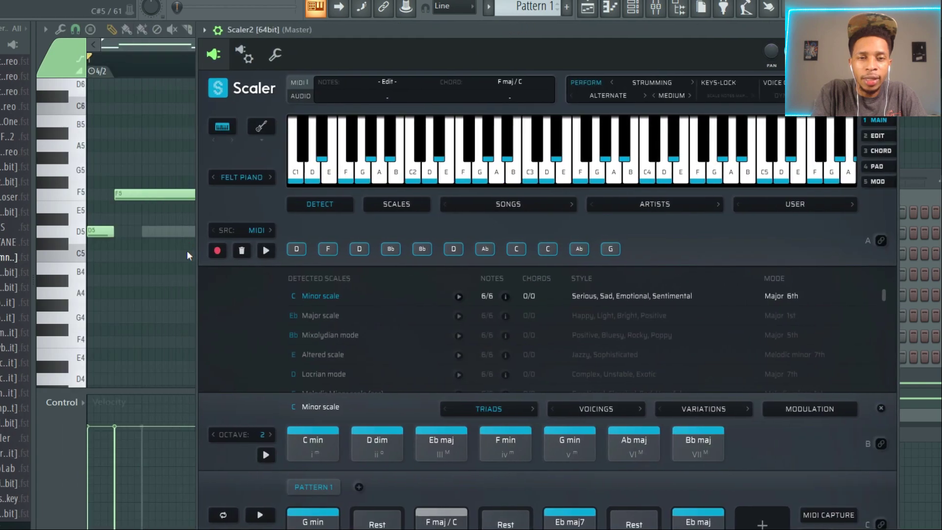
- Audition the detected notes F, D, Bb, D, Ab and C
{"action": "left_click", "coordinate": [335, 249]}
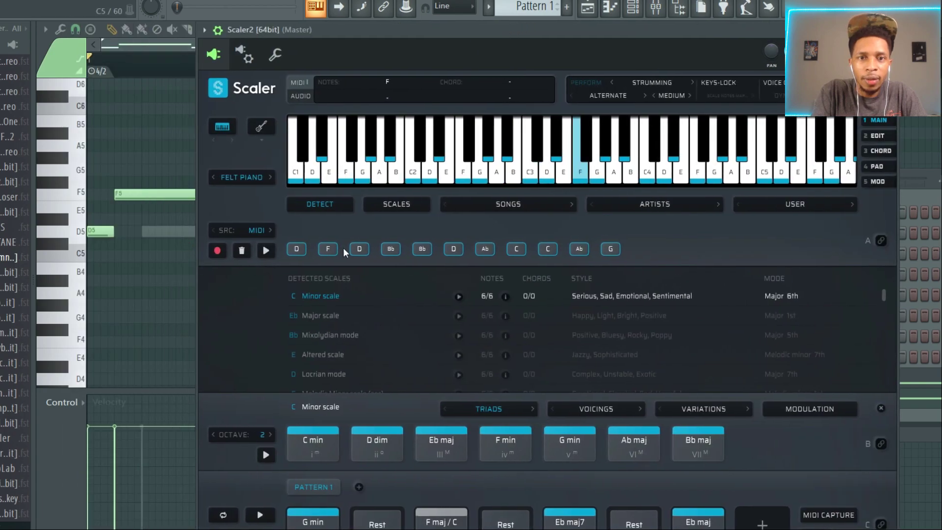
{"action": "left_click", "coordinate": [359, 249]}
{"action": "left_click", "coordinate": [390, 249]}
{"action": "left_click", "coordinate": [454, 248]}
{"action": "left_click", "coordinate": [477, 253]}
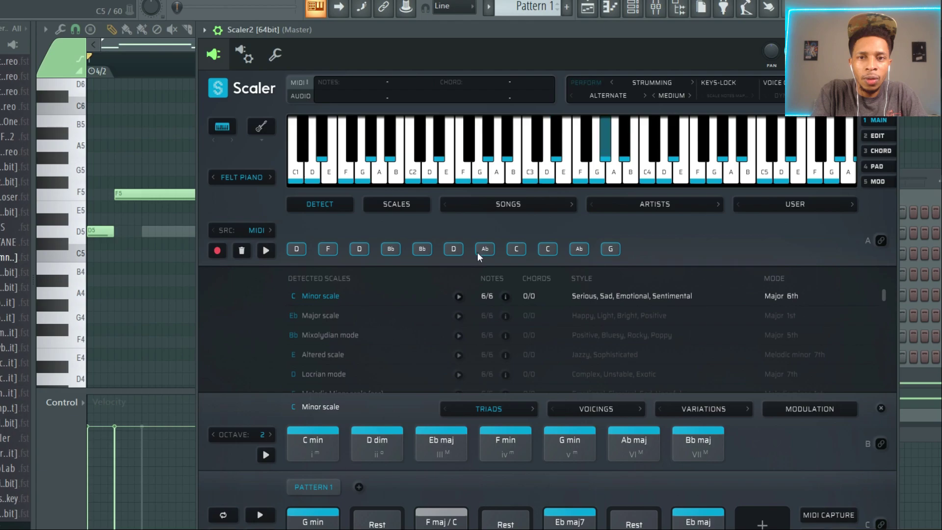
{"action": "left_click", "coordinate": [515, 251]}
- Audition the C min and D dim chords, then place D dim in the first Pattern 1 slot
{"action": "left_click_drag", "start_coordinate": [555, 31], "coordinate": [492, 21]}
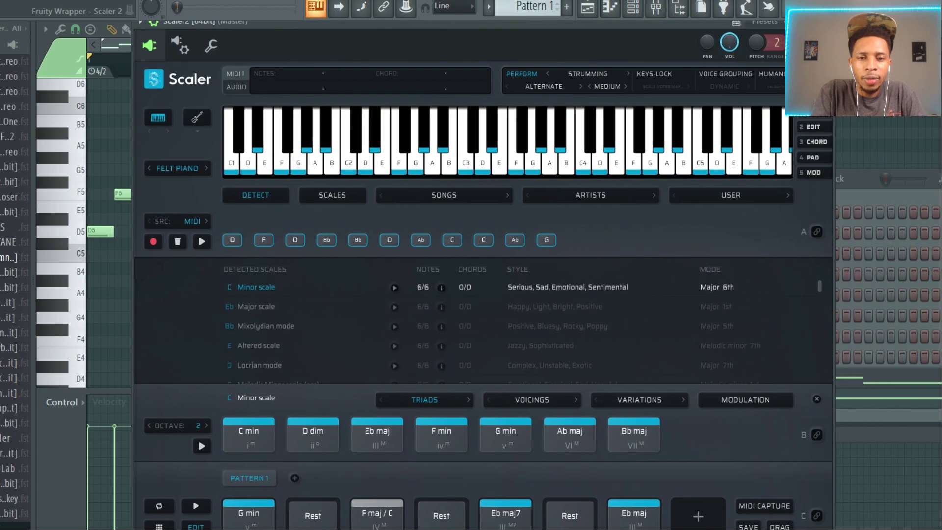
{"action": "left_click", "coordinate": [248, 434]}
{"action": "left_click", "coordinate": [260, 508]}
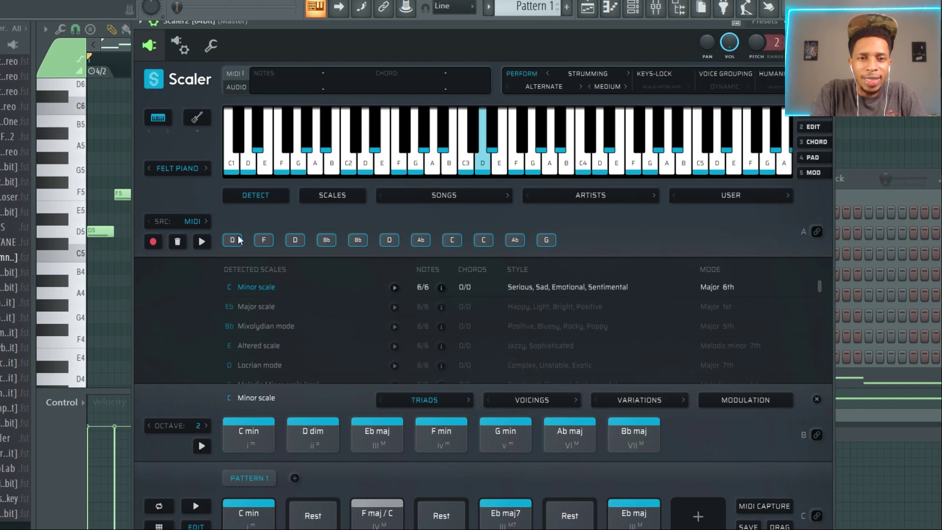
{"action": "left_click", "coordinate": [303, 438]}
{"action": "left_click_drag", "start_coordinate": [302, 440], "coordinate": [248, 512]}
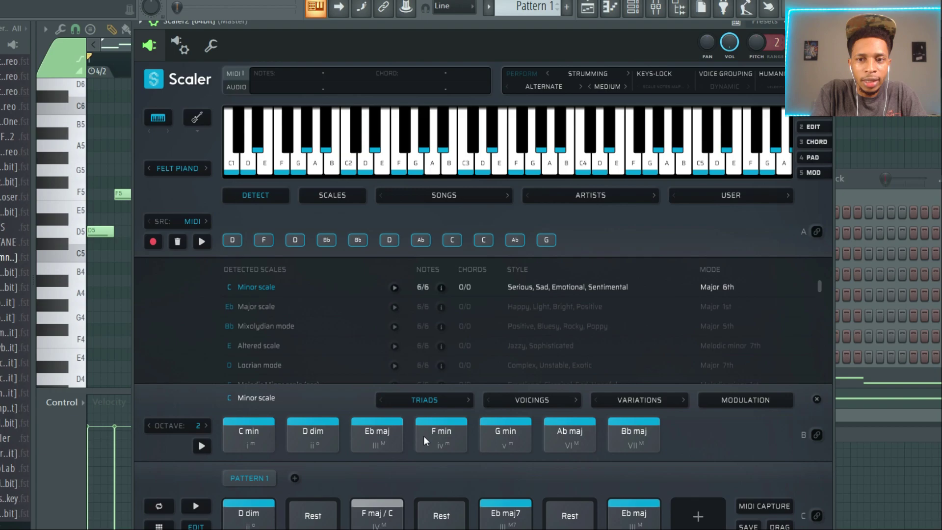
- Replace the remaining pattern chords with Bb maj, Ab maj and G min
{"action": "left_click", "coordinate": [631, 437]}
{"action": "left_click_drag", "start_coordinate": [367, 527], "coordinate": [369, 524]}
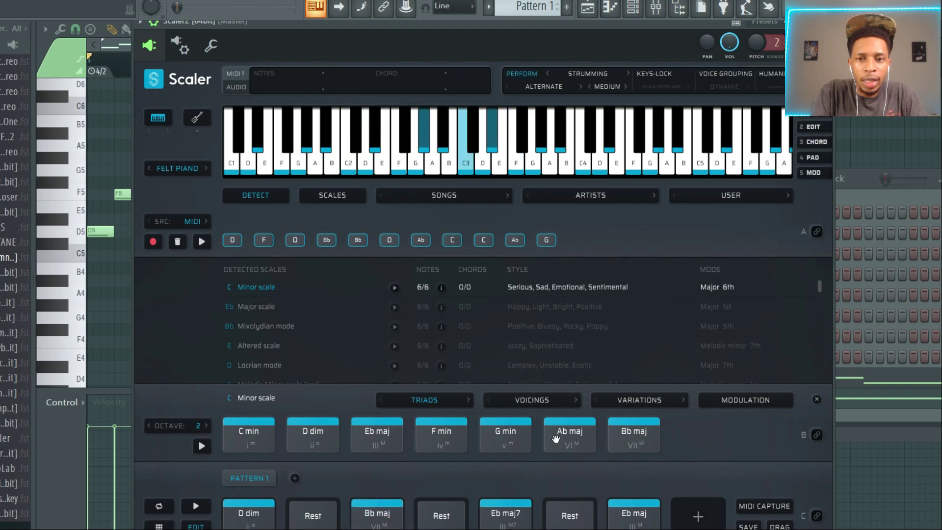
{"action": "left_click", "coordinate": [566, 434]}
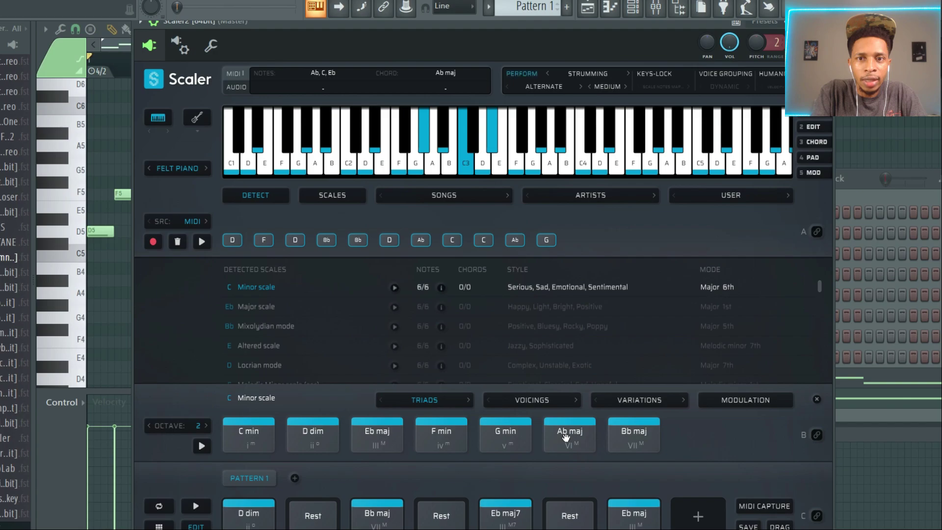
{"action": "left_click_drag", "start_coordinate": [565, 436], "coordinate": [505, 511]}
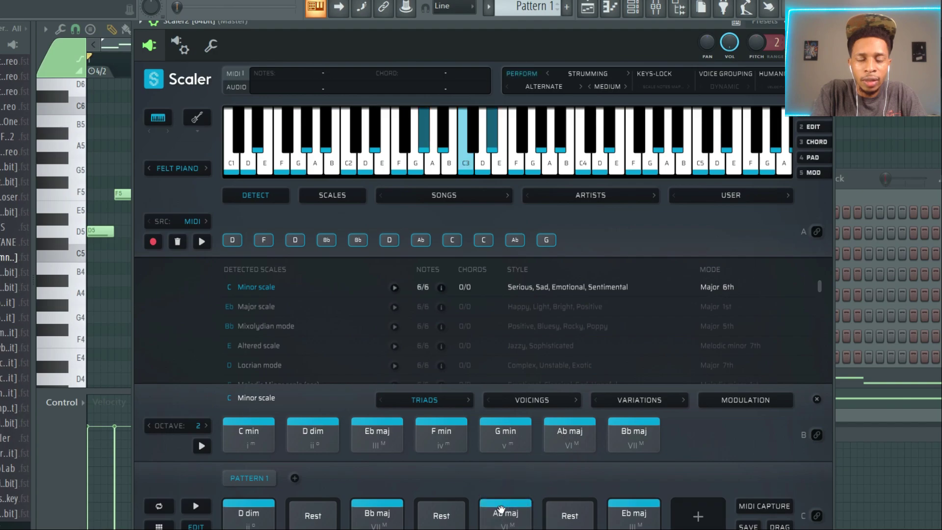
{"action": "left_click_drag", "start_coordinate": [489, 430], "coordinate": [633, 513]}
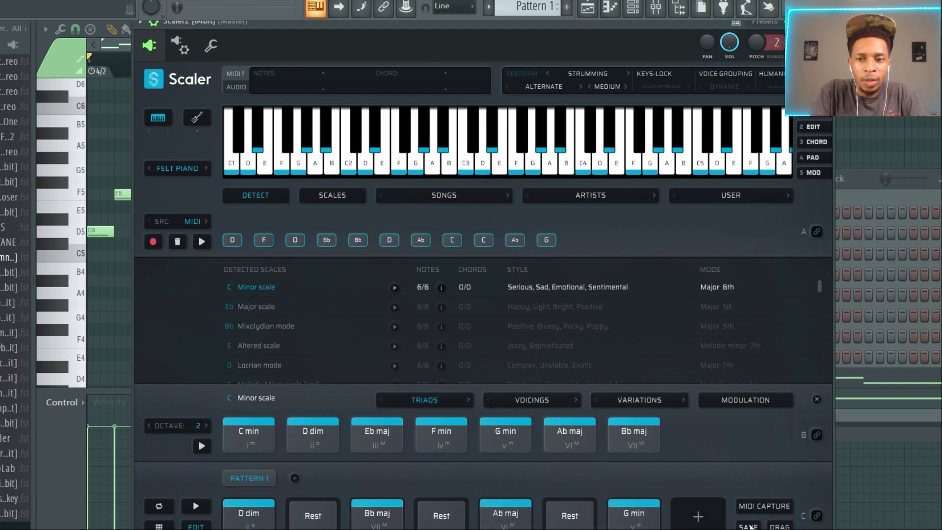
- Play the D dim, Bb maj, Ab maj, G min chord pattern from the channel rack, then stop it
{"action": "left_click", "coordinate": [852, 372]}
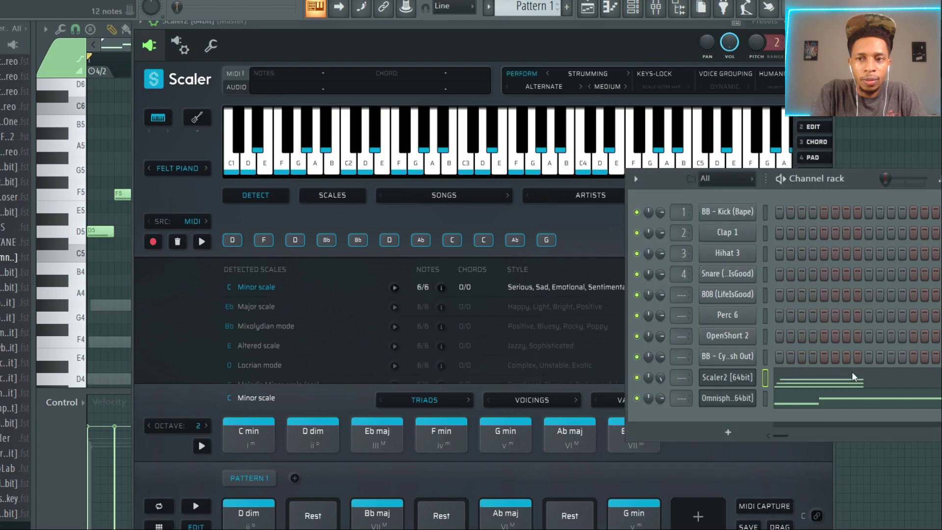
{"action": "key", "text": "space"}
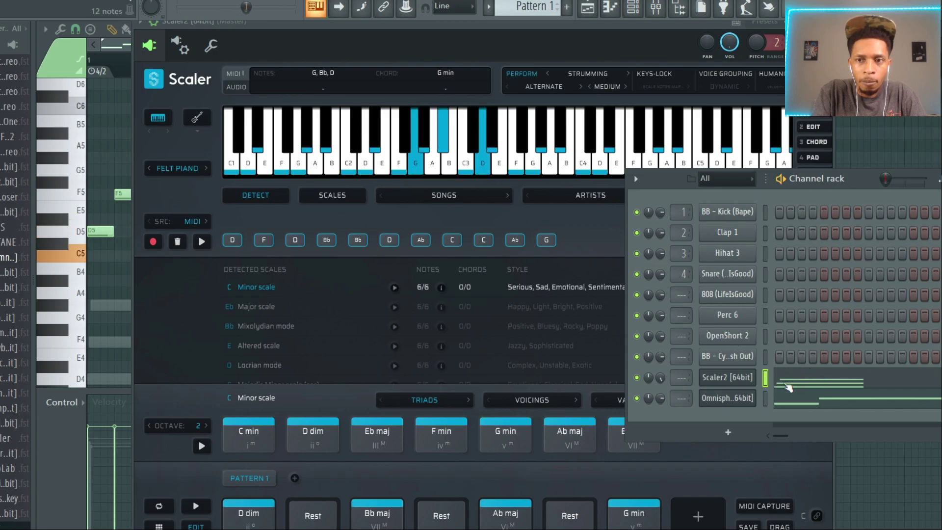
{"action": "key", "text": "space"}
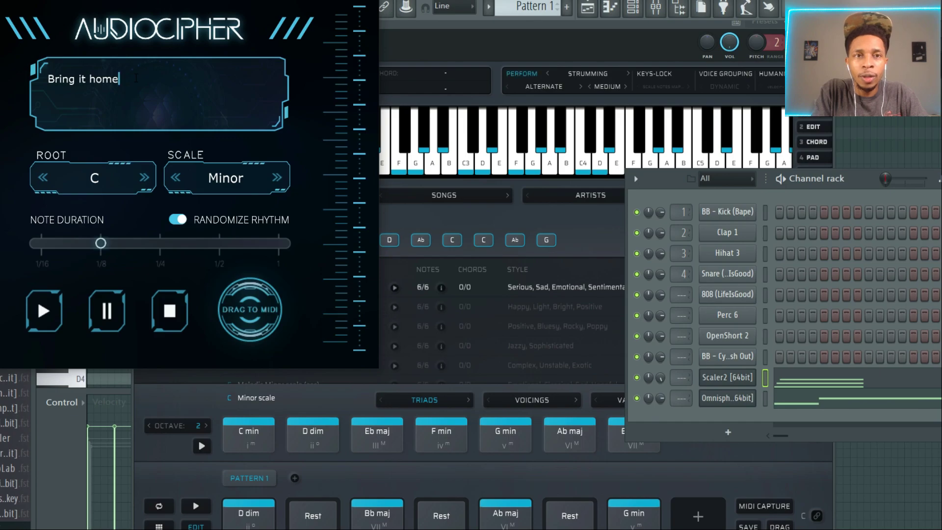
- Change the phrase to 'Every chance that I get', drop its MIDI on Omnisphere, and mute Scaler2
{"action": "left_click_drag", "start_coordinate": [136, 78], "coordinate": [48, 79]}
{"action": "type", "text": "Every chan"}
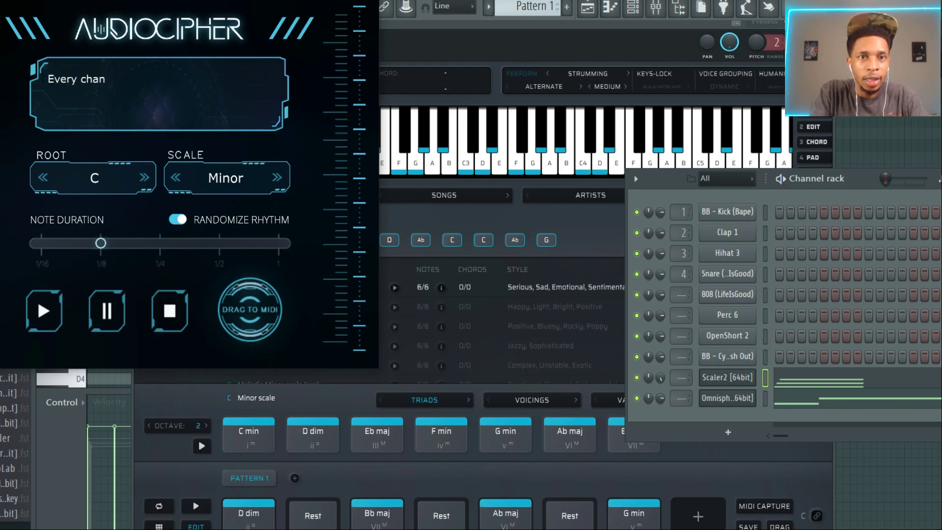
{"action": "type", "text": "ce that I"}
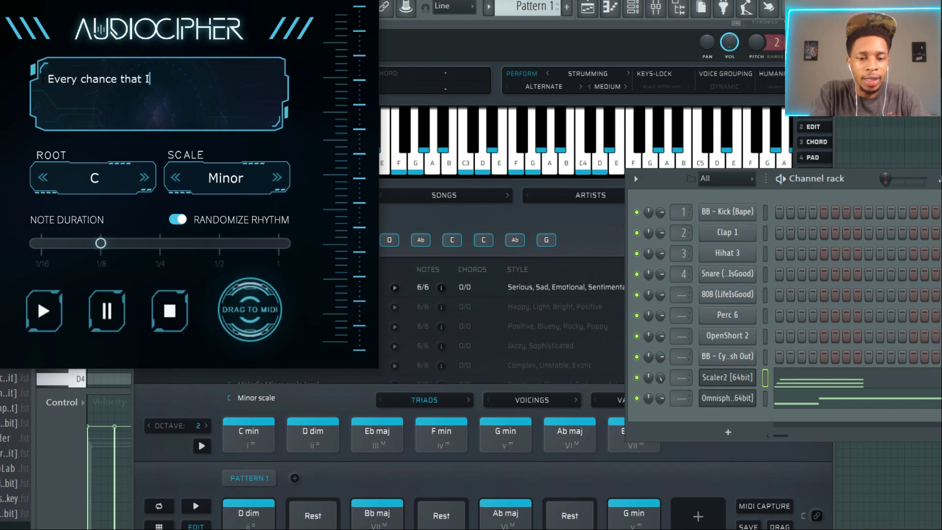
{"action": "type", "text": " get"}
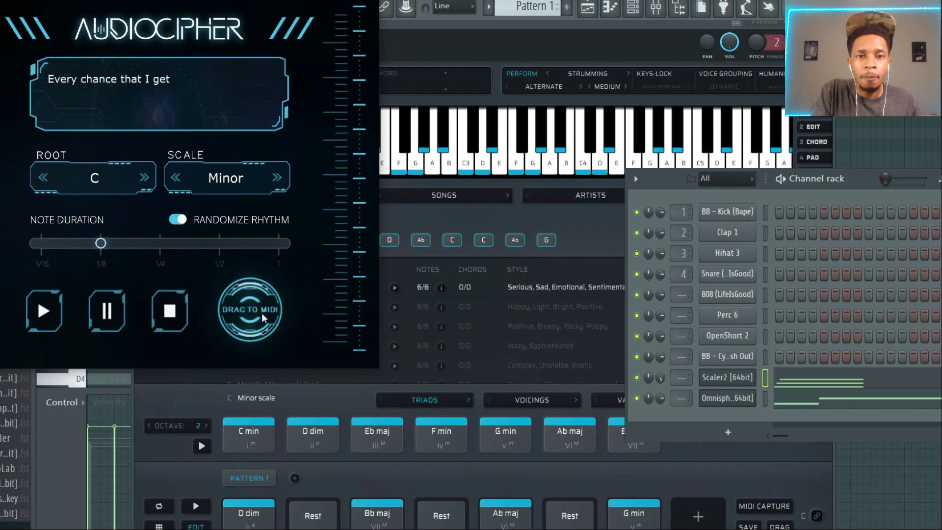
{"action": "left_click_drag", "start_coordinate": [261, 313], "coordinate": [747, 391]}
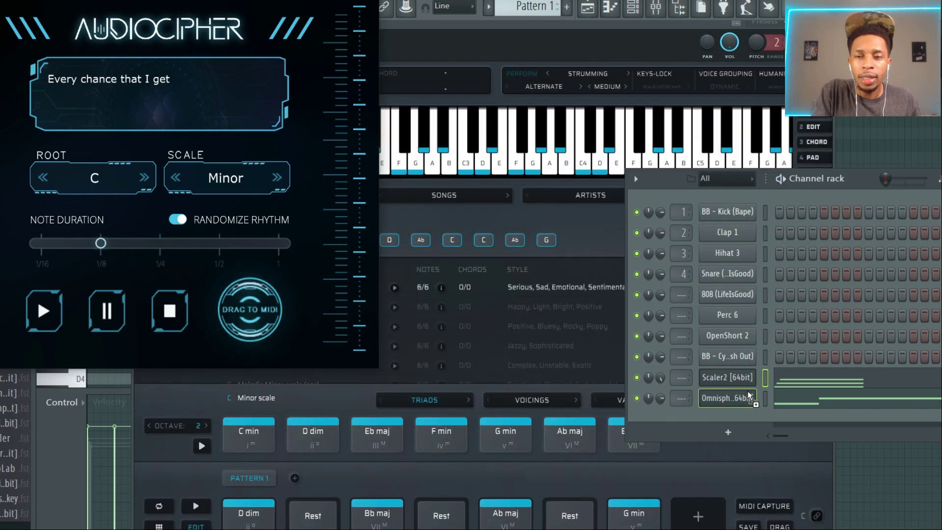
{"action": "left_click", "coordinate": [637, 378]}
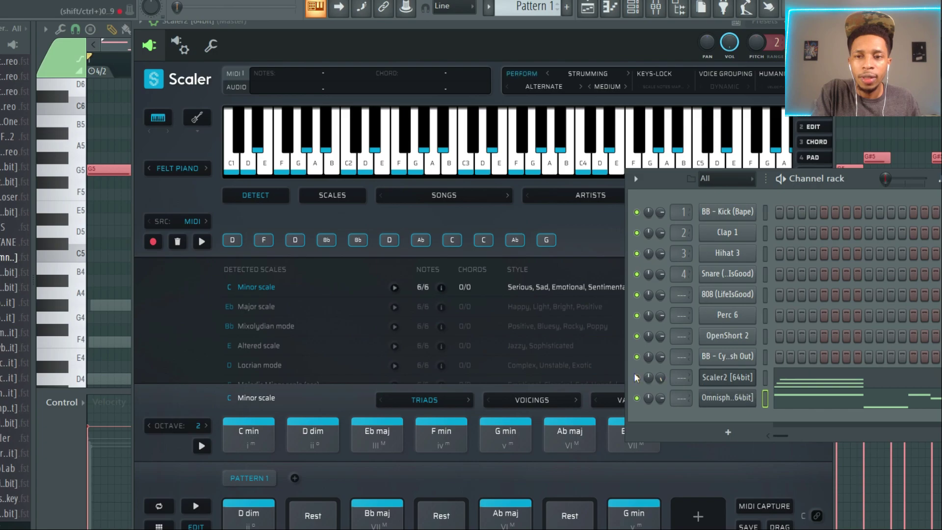
{"action": "key", "text": "alt+Tab"}
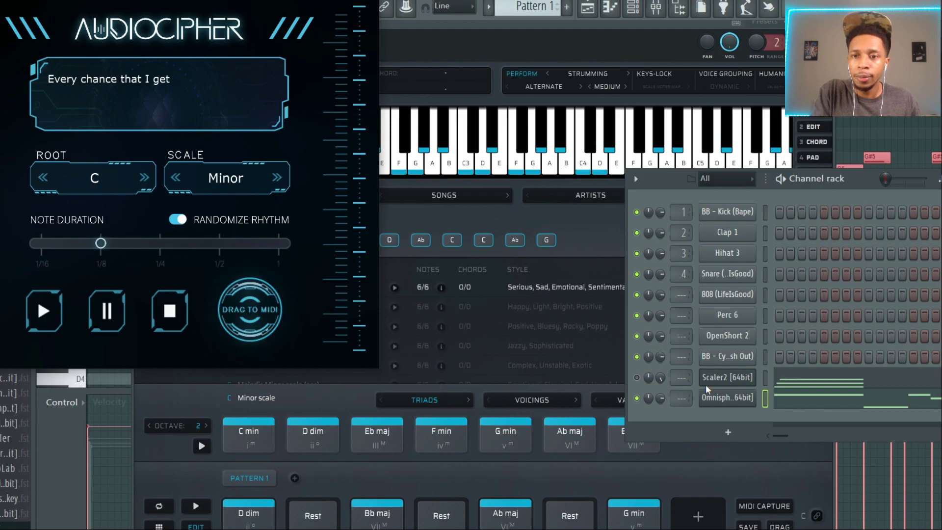
- Load the Analog Kid patch into Omnisphere in place of Acetate Blip
{"action": "left_click", "coordinate": [727, 402]}
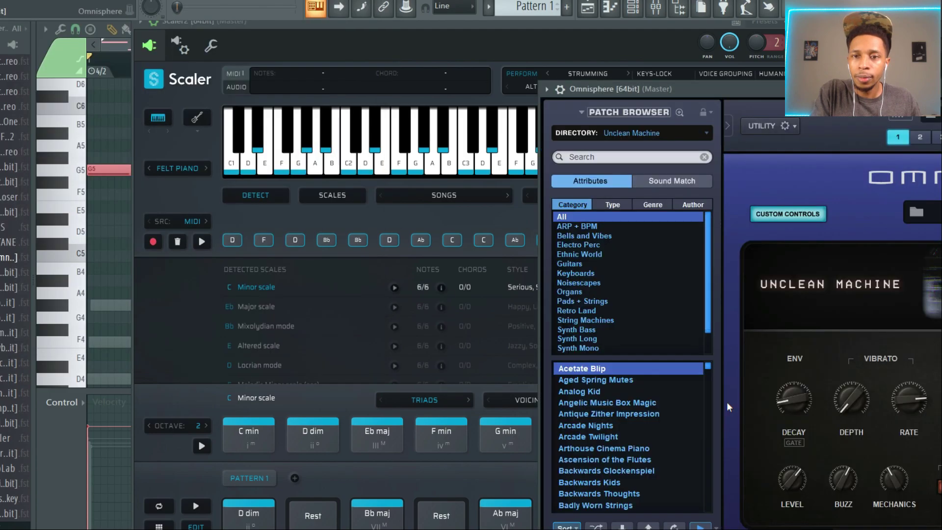
{"action": "left_click", "coordinate": [592, 392]}
{"action": "left_click_drag", "start_coordinate": [831, 89], "coordinate": [466, 78]}
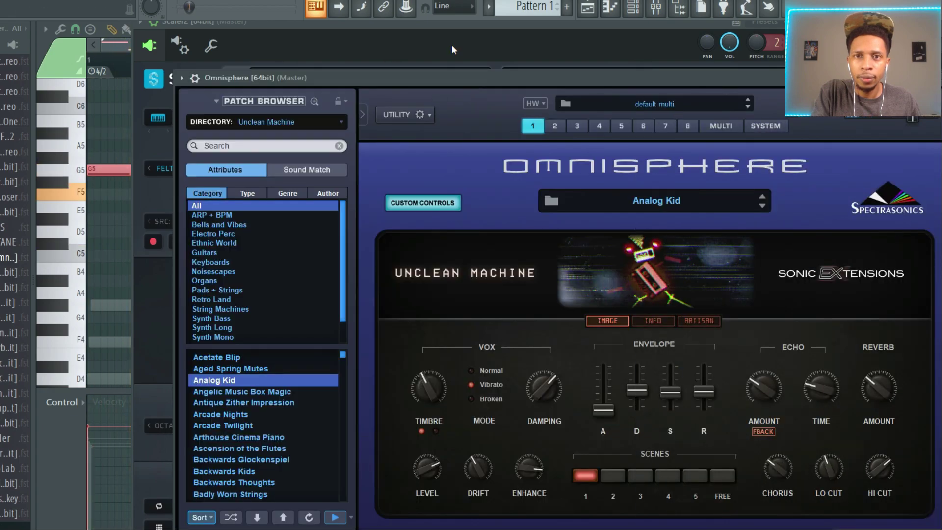
{"action": "key", "text": "F6"}
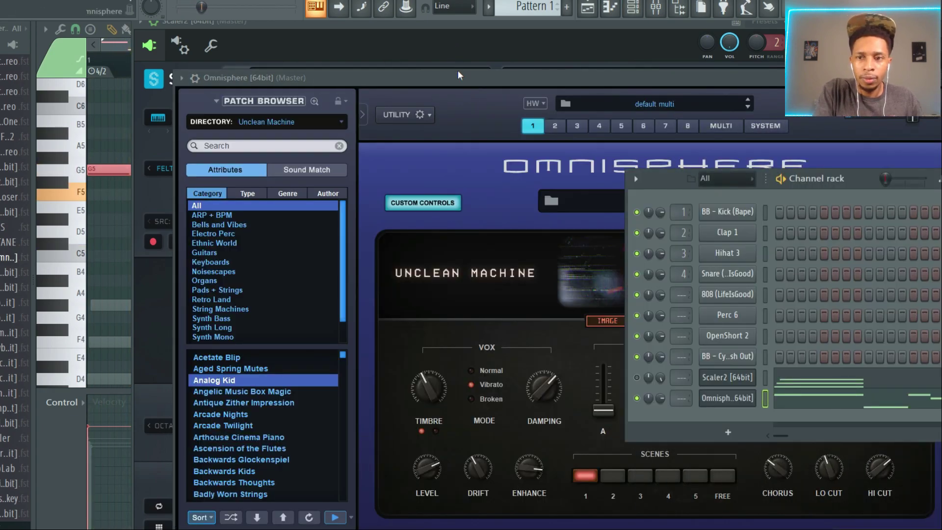
- Show the Omnisphere channel's melody in the piano roll
{"action": "key", "text": "F9"}
{"action": "left_click", "coordinate": [829, 402]}
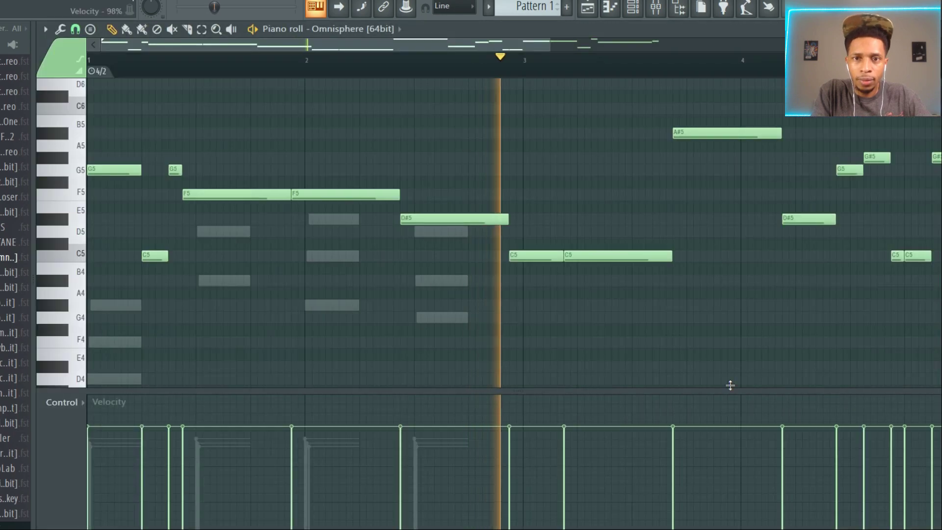
{"action": "left_click_drag", "start_coordinate": [550, 43], "coordinate": [785, 42]}
- Audition the melody a few times, then select every note after bar 3
{"action": "key", "text": "space"}
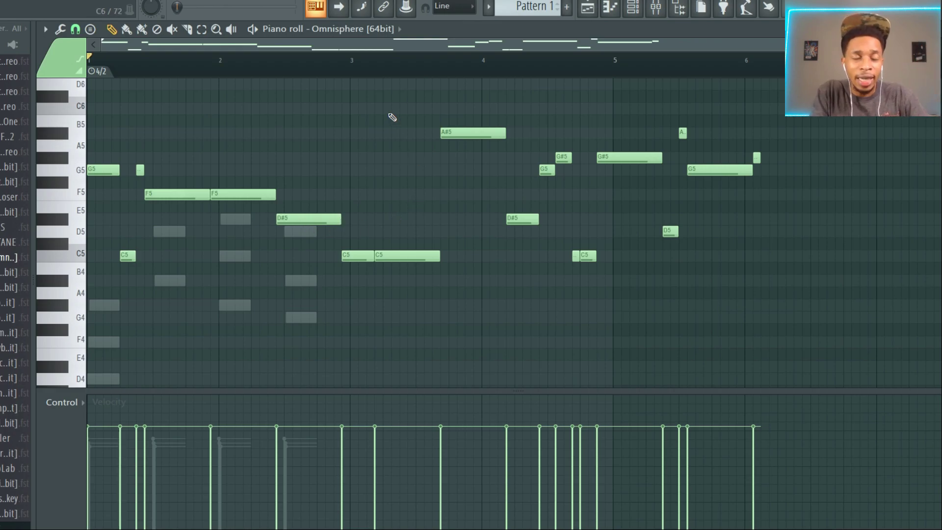
{"action": "key", "text": "space"}
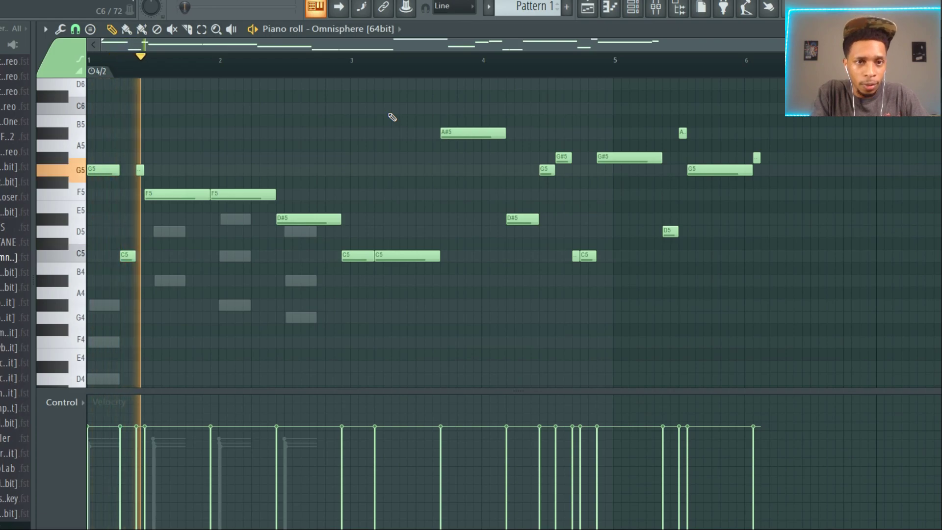
{"action": "key", "text": "space"}
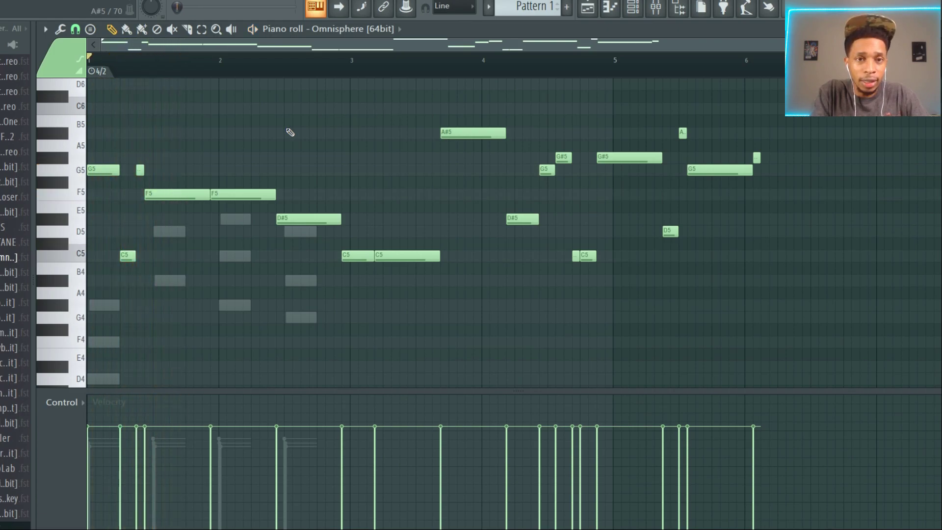
{"action": "key", "text": "space"}
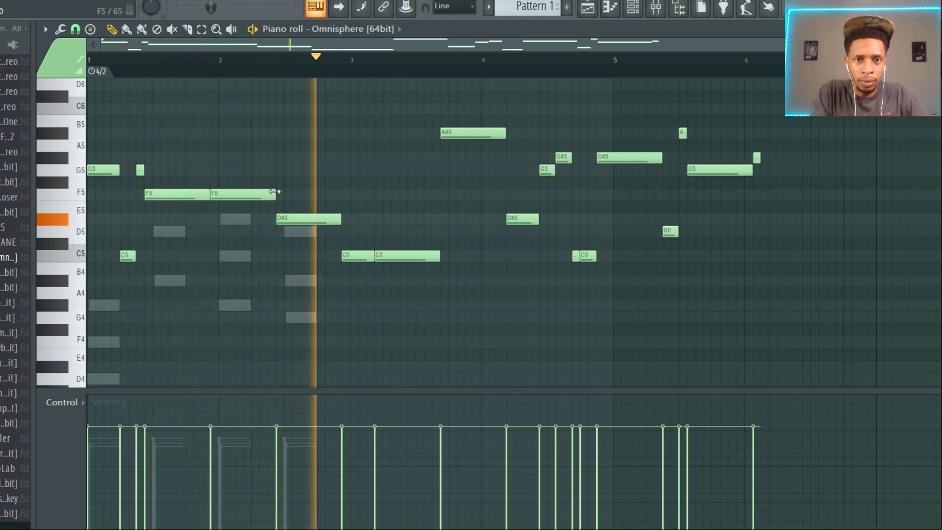
{"action": "key", "text": "space"}
{"action": "left_click_drag", "start_coordinate": [358, 79], "coordinate": [809, 320]}
- Delete the later notes and duplicate the first six notes so they repeat from bar 3
{"action": "key", "text": "Delete"}
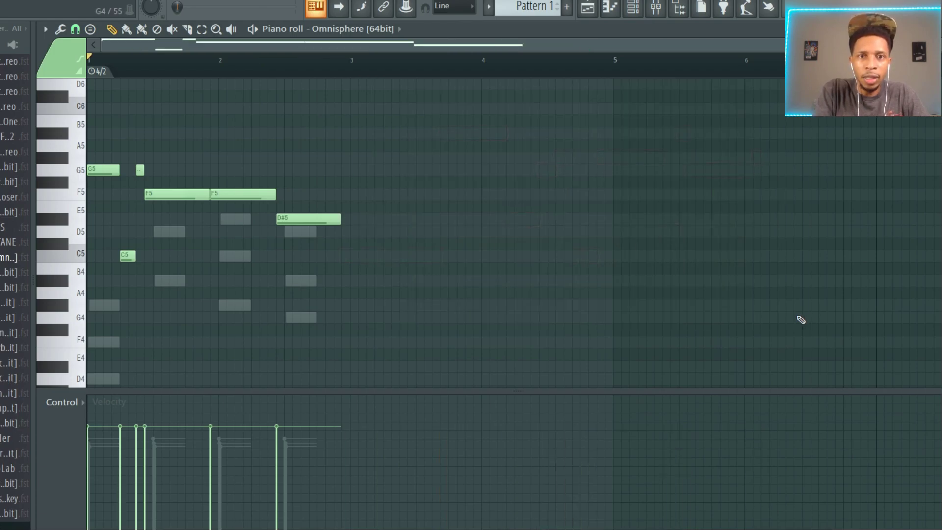
{"action": "left_click_drag", "start_coordinate": [393, 274], "coordinate": [87, 139]}
{"action": "key", "text": "ctrl+b"}
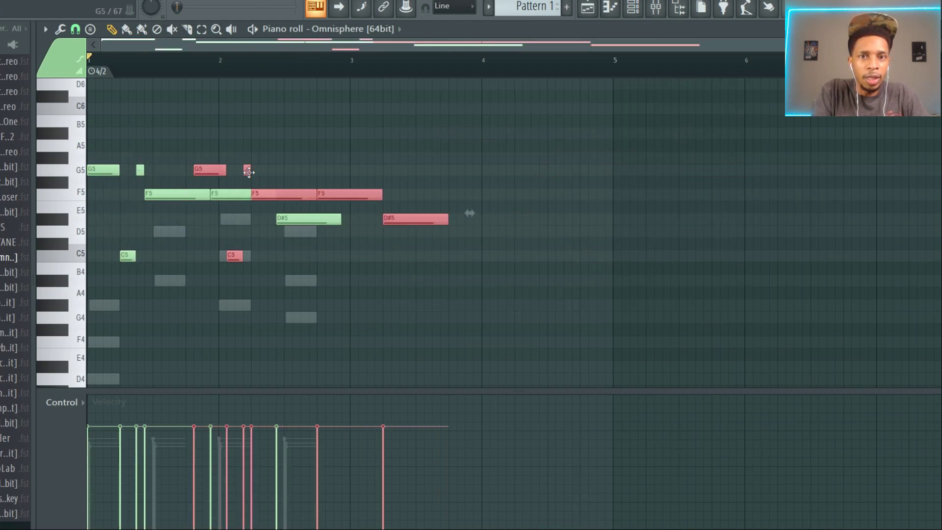
{"action": "left_click_drag", "start_coordinate": [349, 188], "coordinate": [358, 192]}
{"action": "key", "text": "space"}
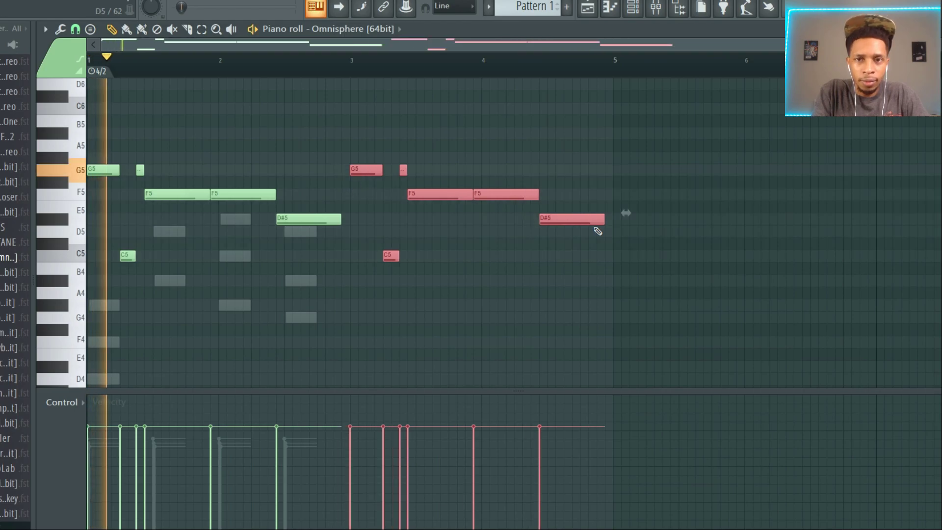
- Lower the copied D#5 to C5 and add short D5 and D#5 notes before bar 5
{"action": "left_click", "coordinate": [594, 216]}
{"action": "key", "text": "shift+Down"}
{"action": "key", "text": "shift+Down"}
{"action": "key", "text": "shift+Down"}
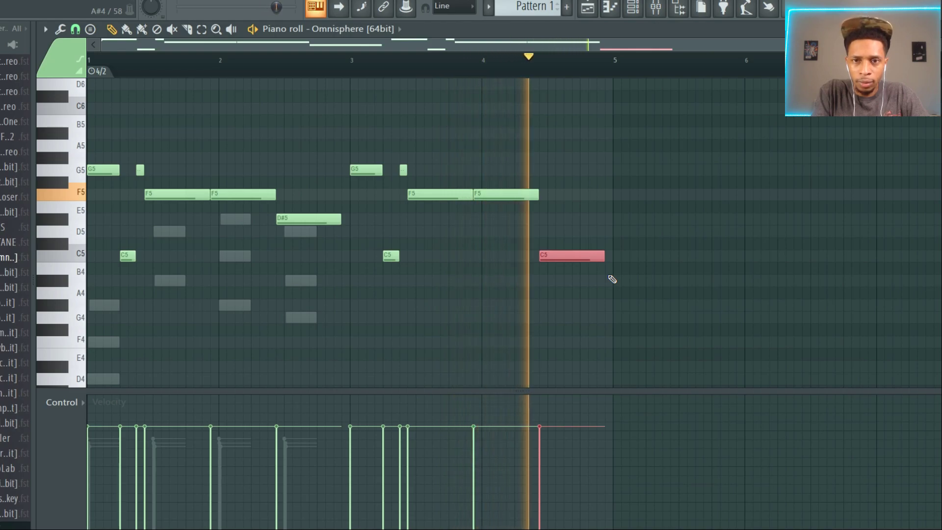
{"action": "left_click", "coordinate": [584, 231]}
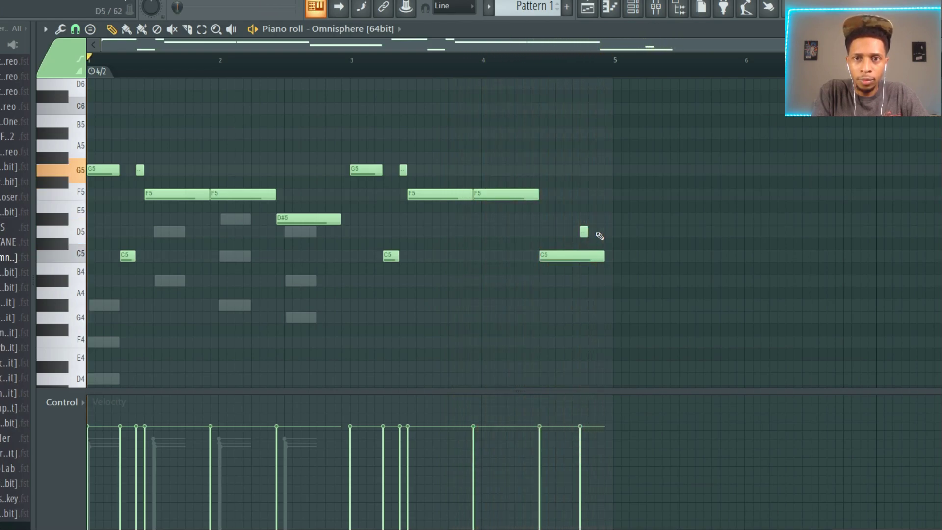
{"action": "left_click_drag", "start_coordinate": [593, 230], "coordinate": [598, 230]}
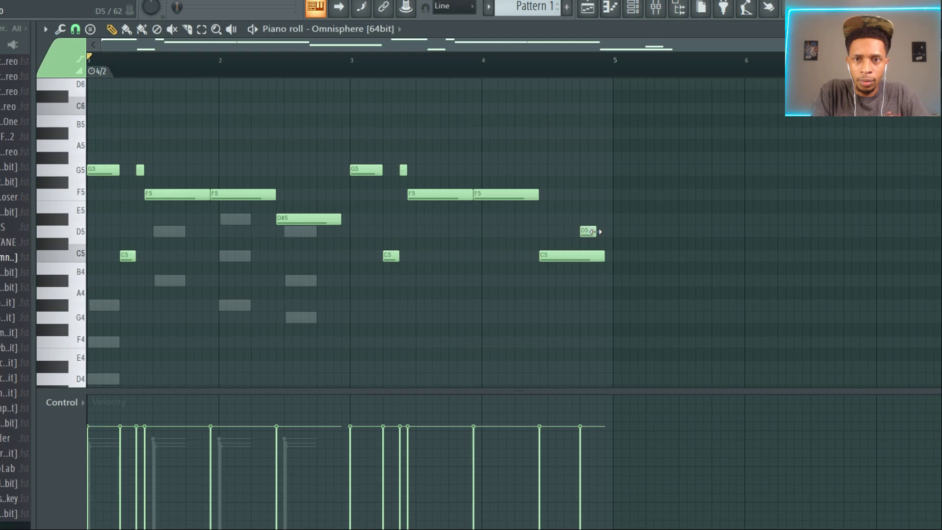
{"action": "left_click", "coordinate": [600, 218]}
{"action": "key", "text": "space"}
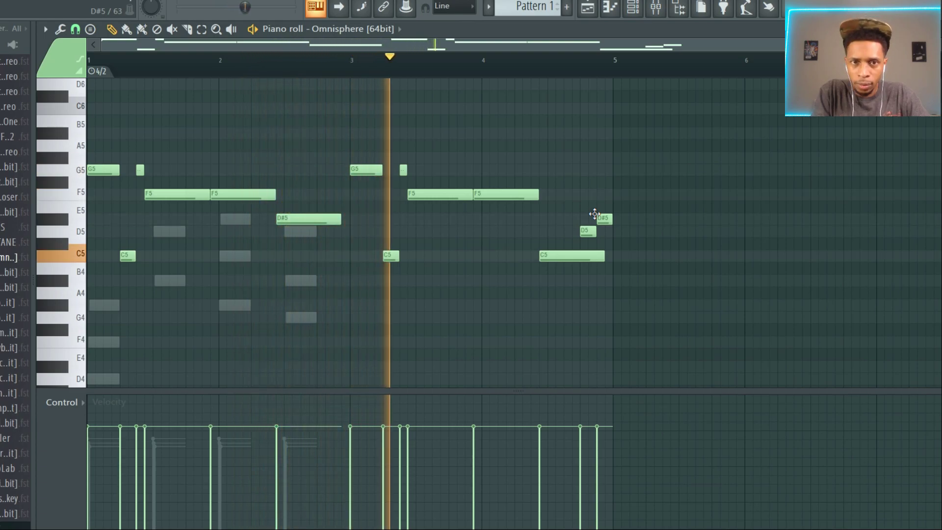
- Lengthen the first D#5 note slightly during playback, then stop
{"action": "left_click_drag", "start_coordinate": [339, 216], "coordinate": [350, 217]}
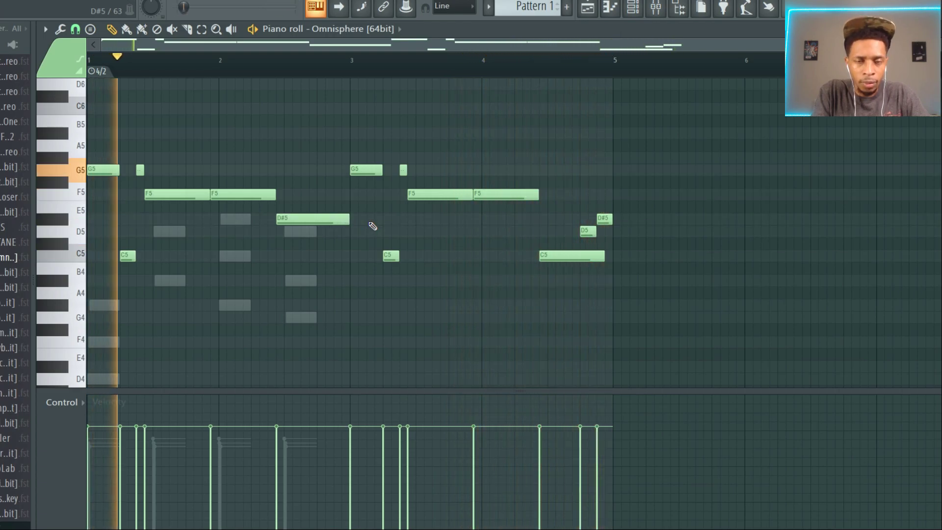
{"action": "key", "text": "space"}
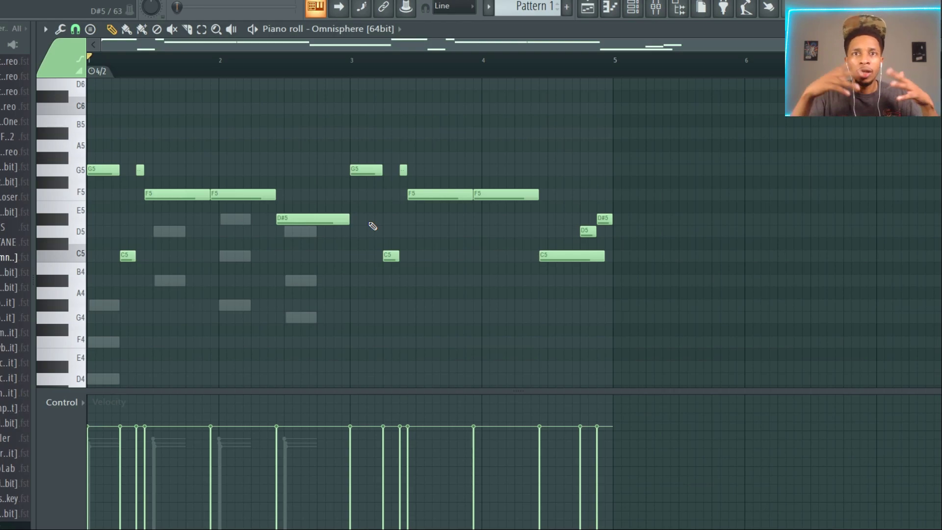
{"action": "key", "text": "F6"}
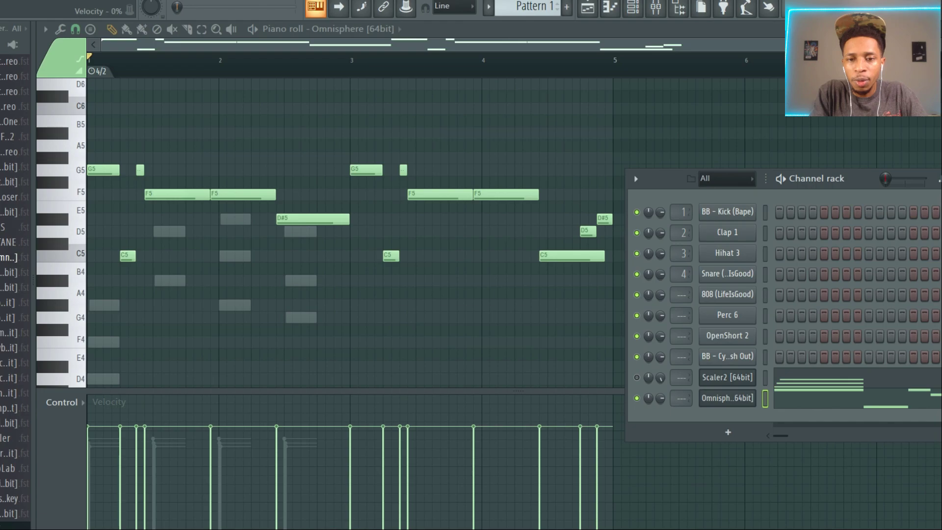
- In AudioCipher, change the lyric to 'The worst producer of all time' and send its MIDI to Omnisphere
{"action": "left_click", "coordinate": [711, 379]}
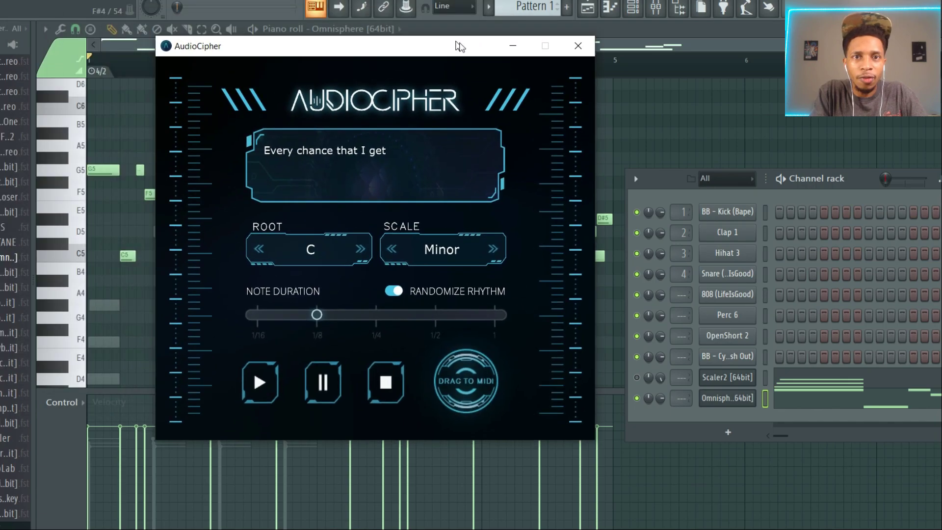
{"action": "left_click_drag", "start_coordinate": [459, 44], "coordinate": [577, 72]}
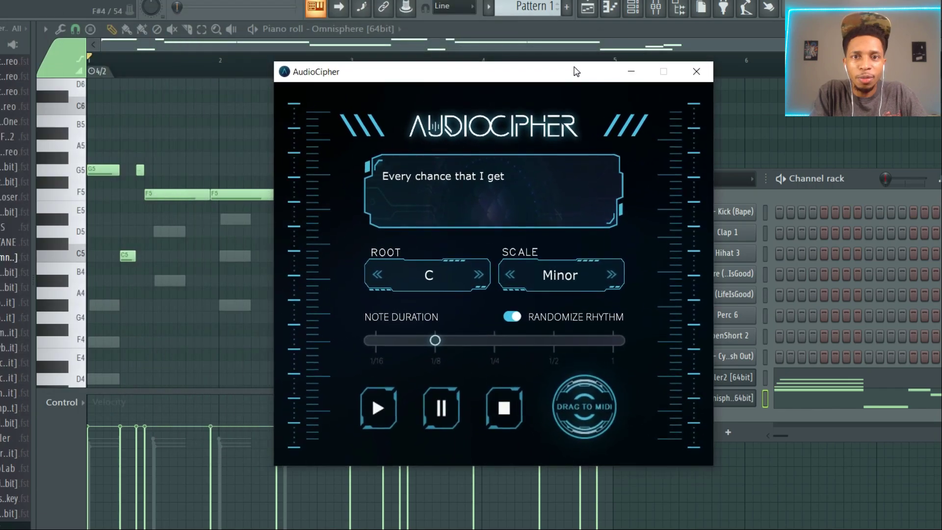
{"action": "left_click_drag", "start_coordinate": [514, 176], "coordinate": [382, 176]}
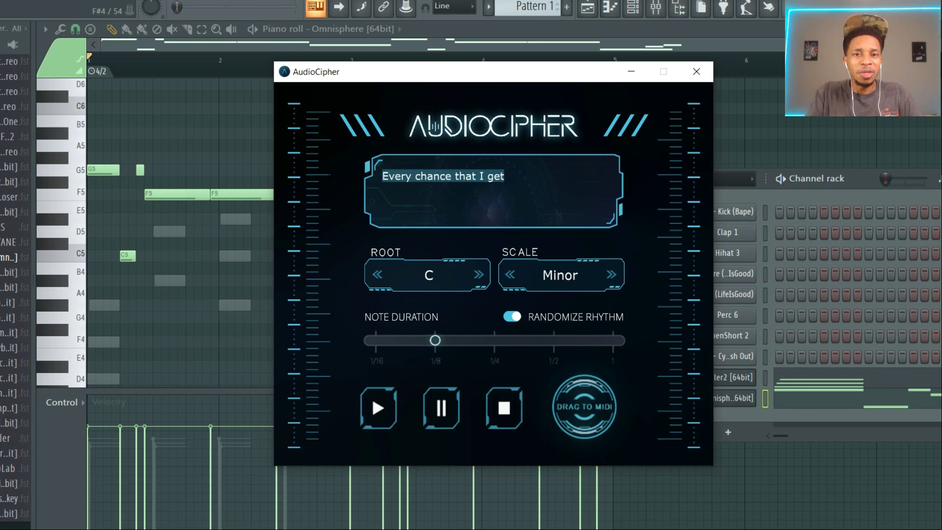
{"action": "type", "text": "st"}
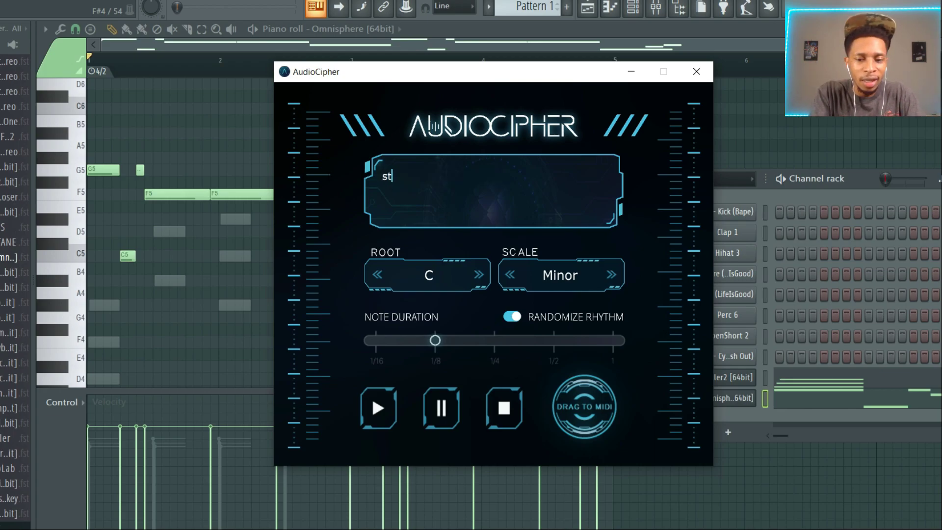
{"action": "type", "text": "ick to th"}
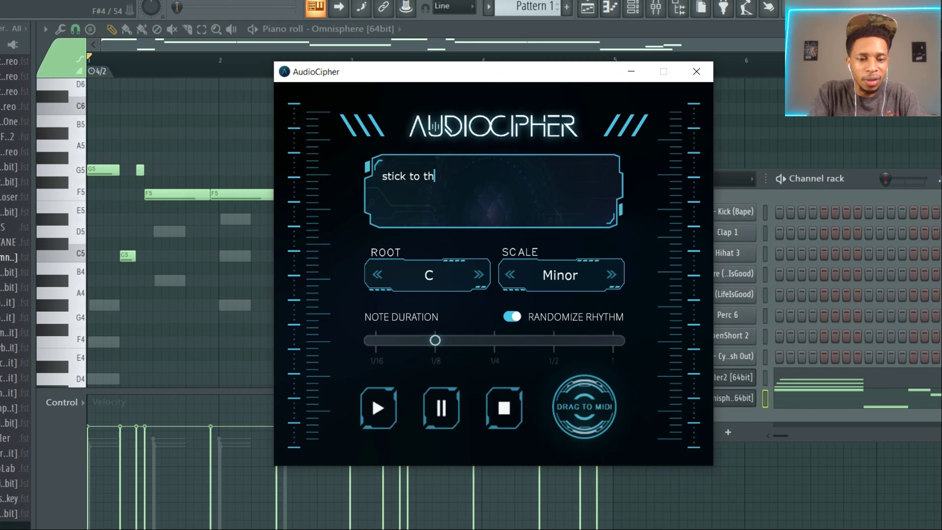
{"action": "type", "text": "e sct"}
{"action": "key", "text": "BackSpace"}
{"action": "key", "text": "BackSpace"}
{"action": "key", "text": "BackSpace"}
{"action": "key", "text": "BackSpace"}
{"action": "key", "text": "BackSpace"}
{"action": "key", "text": "BackSpace"}
{"action": "key", "text": "BackSpace"}
{"action": "key", "text": "BackSpace"}
{"action": "key", "text": "BackSpace"}
{"action": "key", "text": "BackSpace"}
{"action": "key", "text": "BackSpace"}
{"action": "key", "text": "BackSpace"}
{"action": "key", "text": "BackSpace"}
{"action": "key", "text": "BackSpace"}
{"action": "key", "text": "BackSpace"}
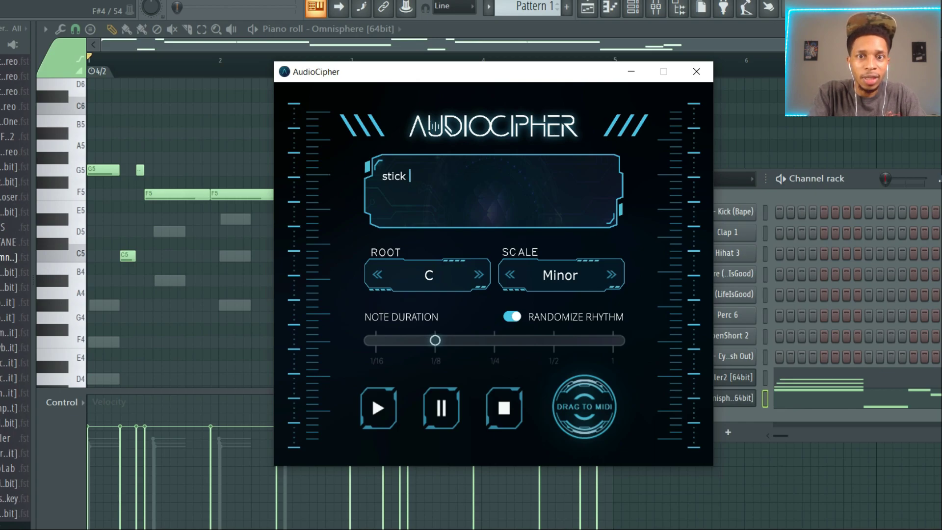
{"action": "type", "text": "The wo"}
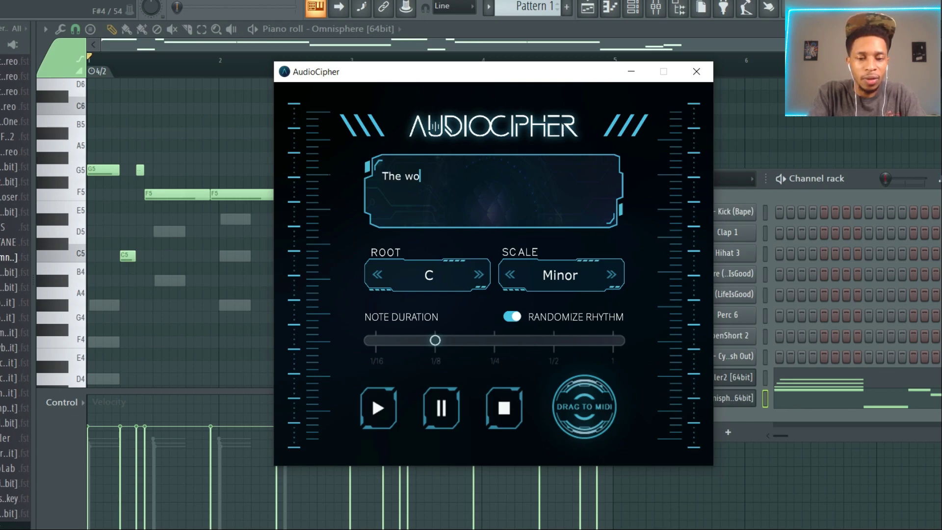
{"action": "type", "text": "rst produce"}
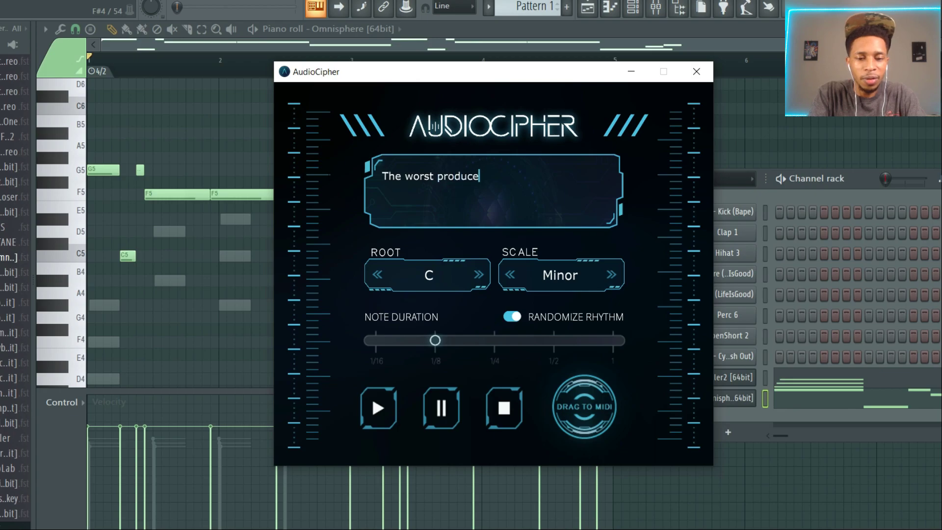
{"action": "type", "text": "r of all "}
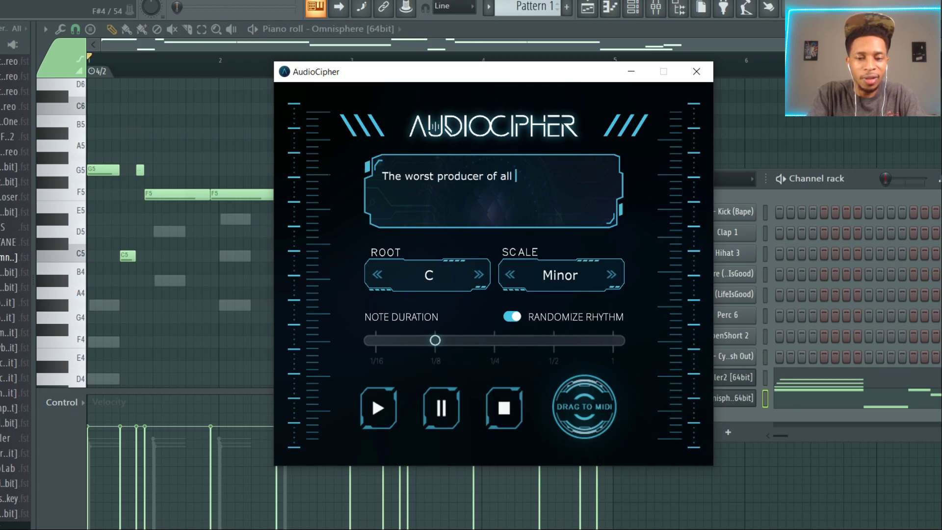
{"action": "type", "text": "time"}
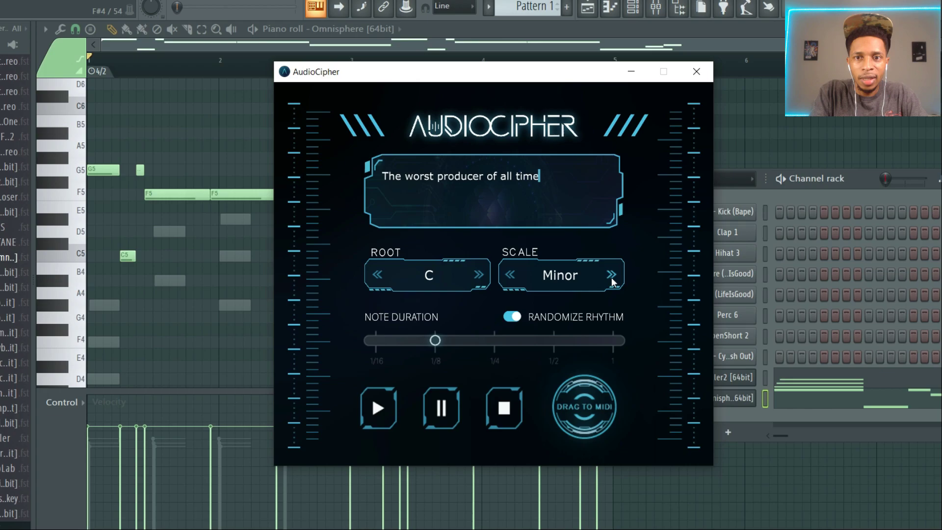
{"action": "left_click_drag", "start_coordinate": [587, 402], "coordinate": [793, 399]}
- Play and stop the 25-note C Minor melody, then reopen the AudioCipher window
{"action": "key", "text": "space"}
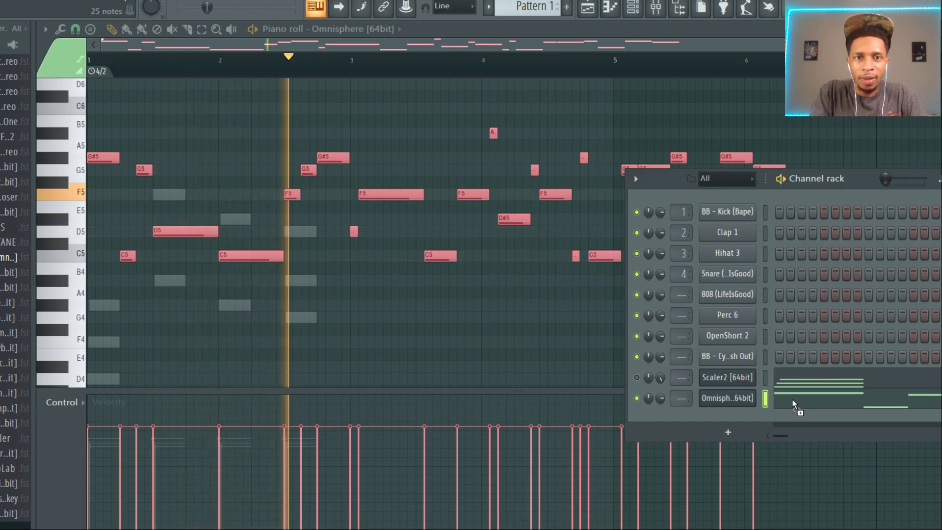
{"action": "key", "text": "space"}
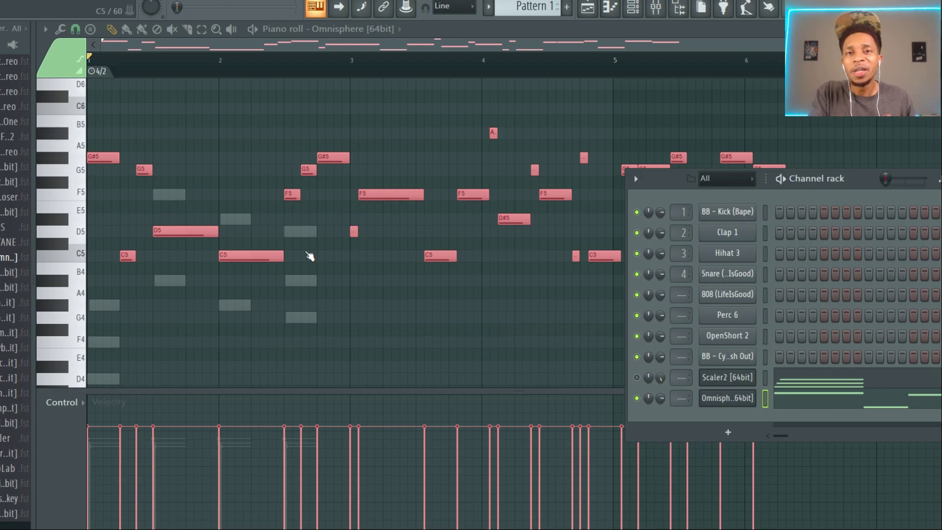
{"action": "left_click", "coordinate": [492, 510]}
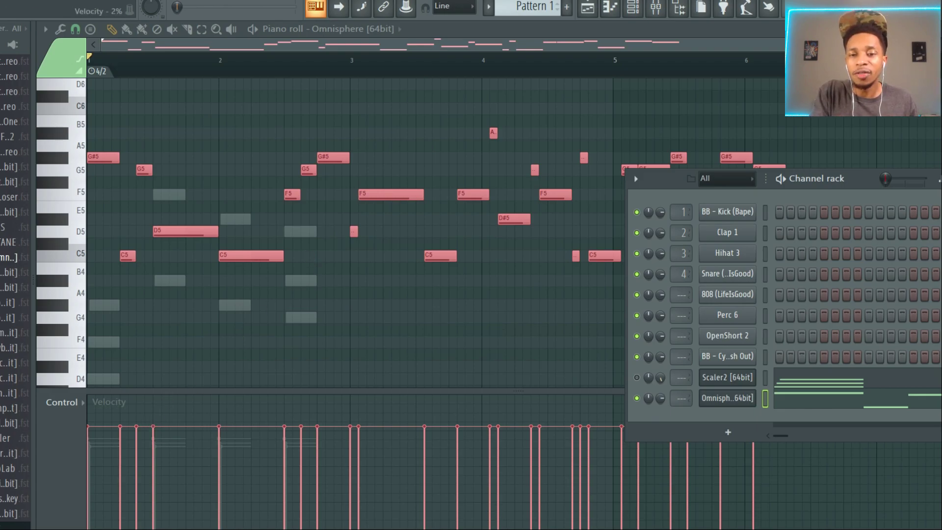